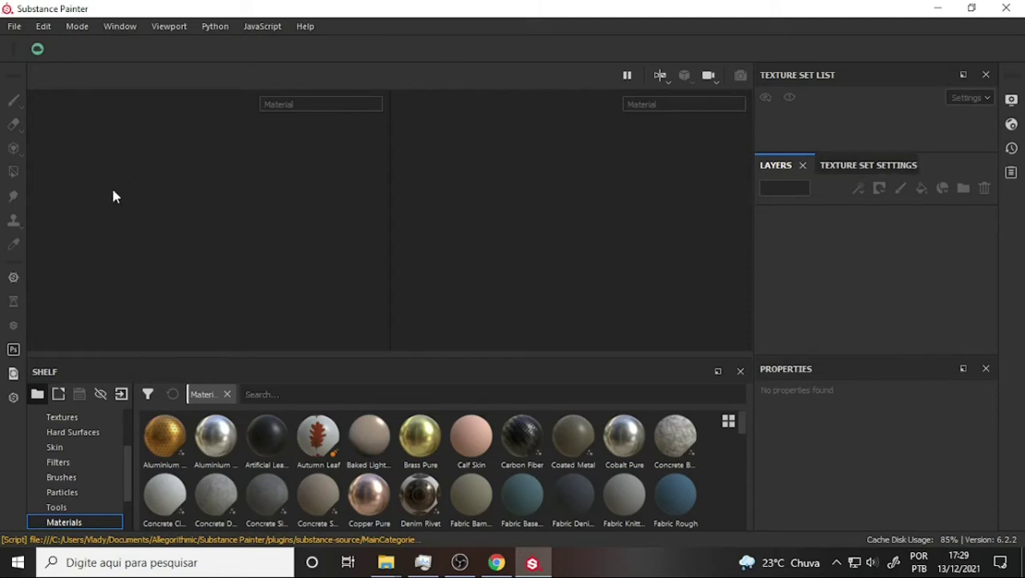
Start a new project with 4096 document resolution and OpenGL normal map format
click(13, 26)
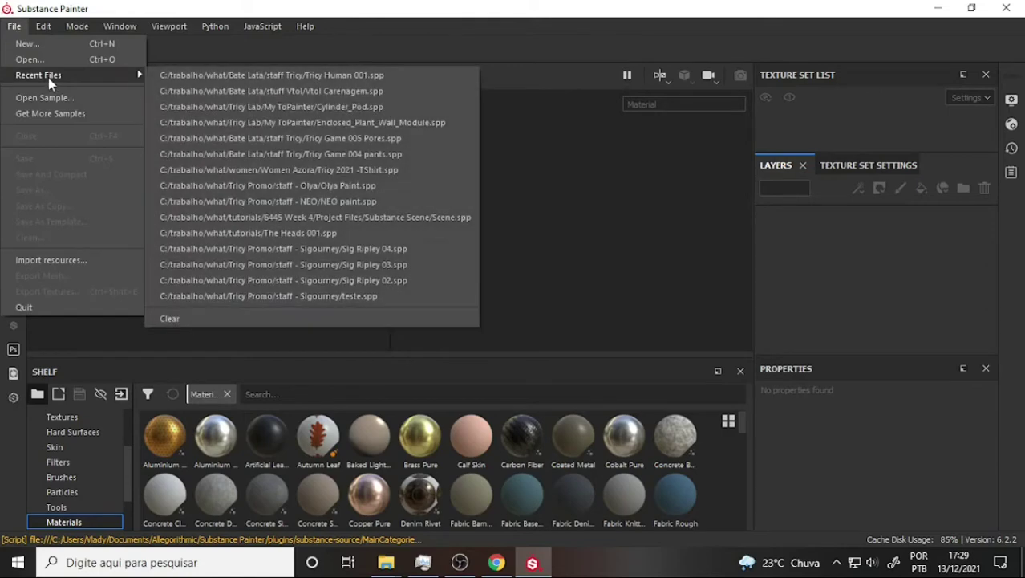
click(26, 44)
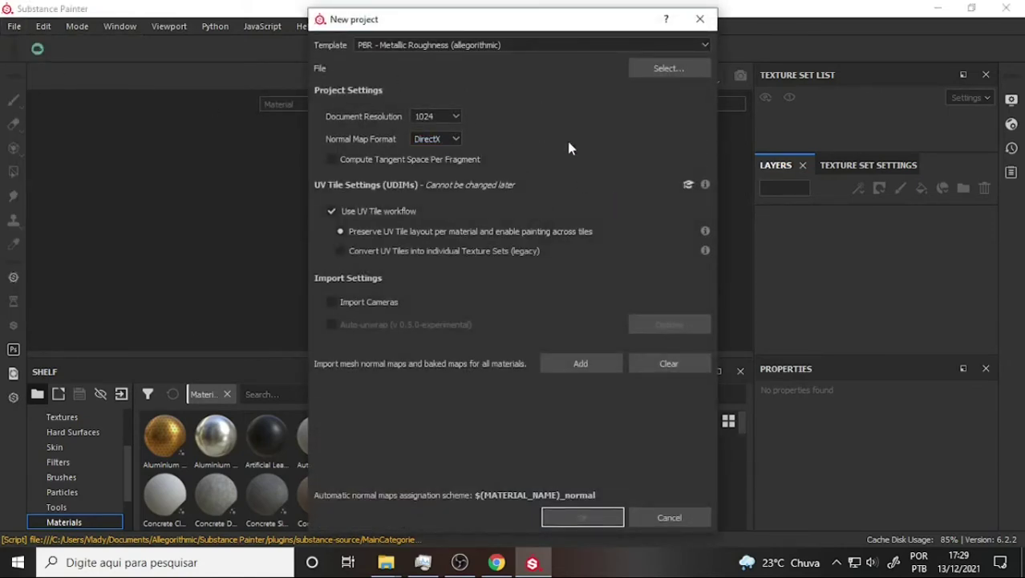
click(454, 117)
click(433, 178)
click(454, 140)
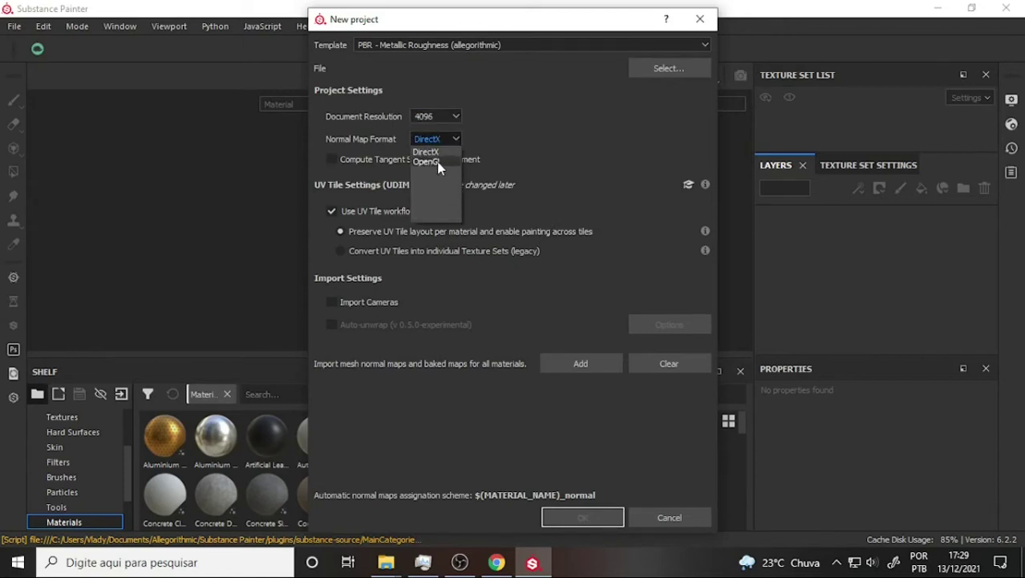
click(438, 165)
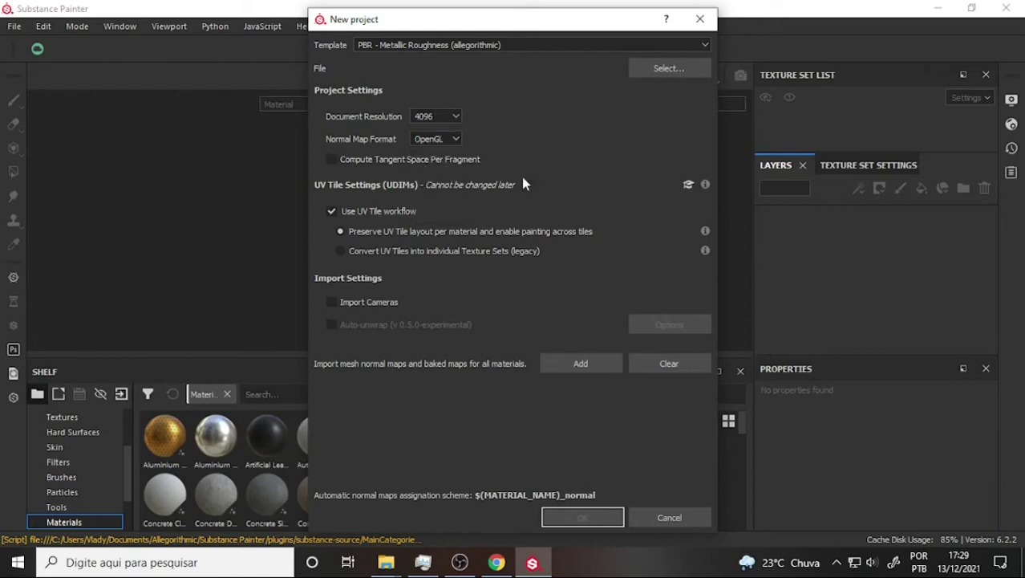
Load the Tricy Human 013 udim.fbx mesh and create the project
click(675, 68)
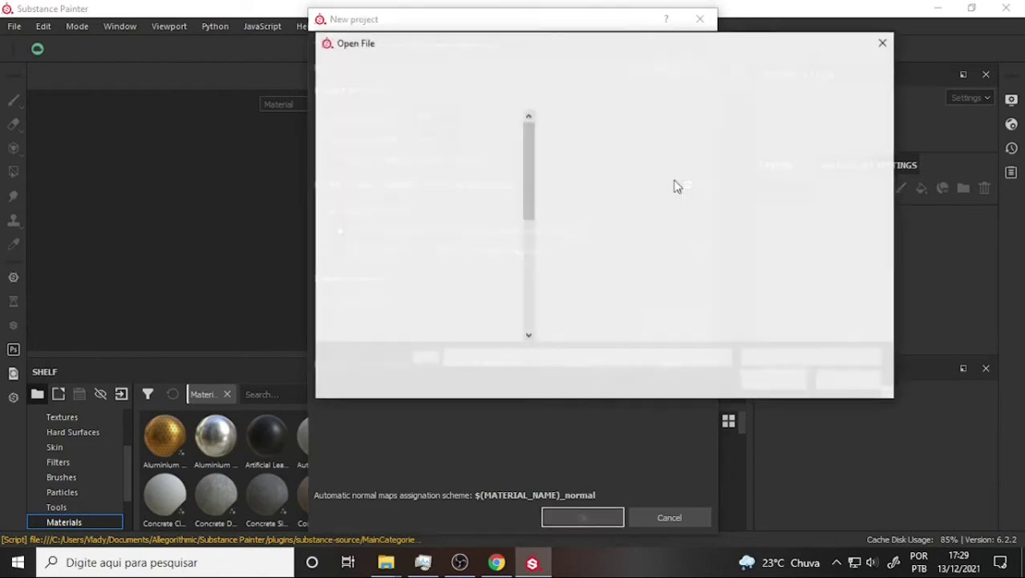
scroll(882, 145, down, 5)
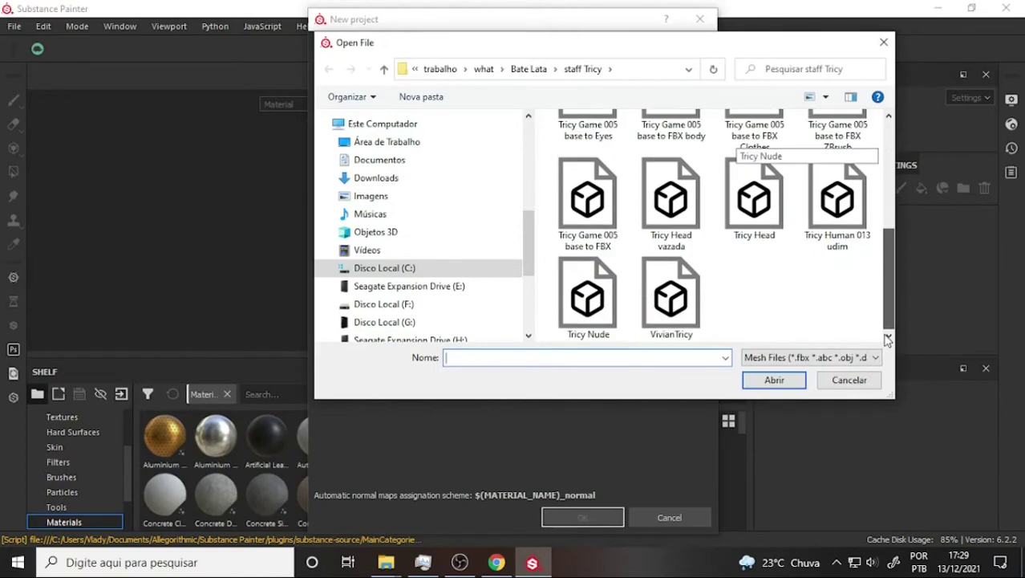
click(834, 205)
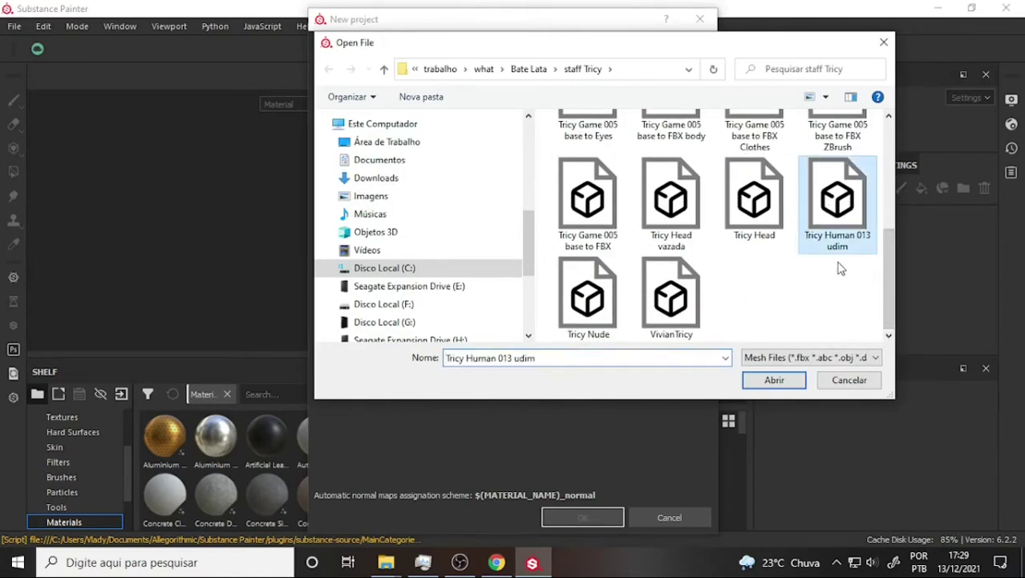
click(774, 379)
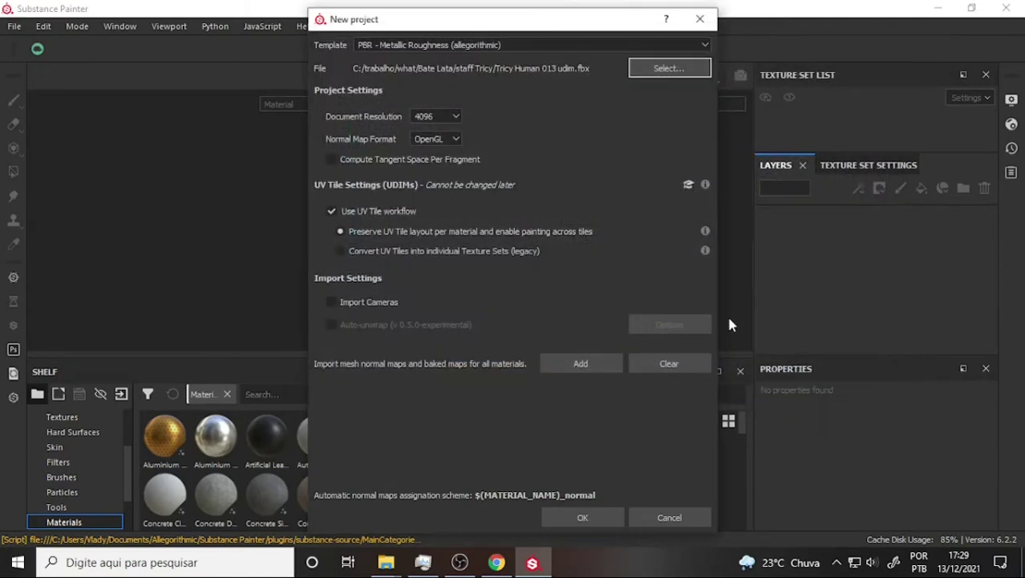
click(598, 519)
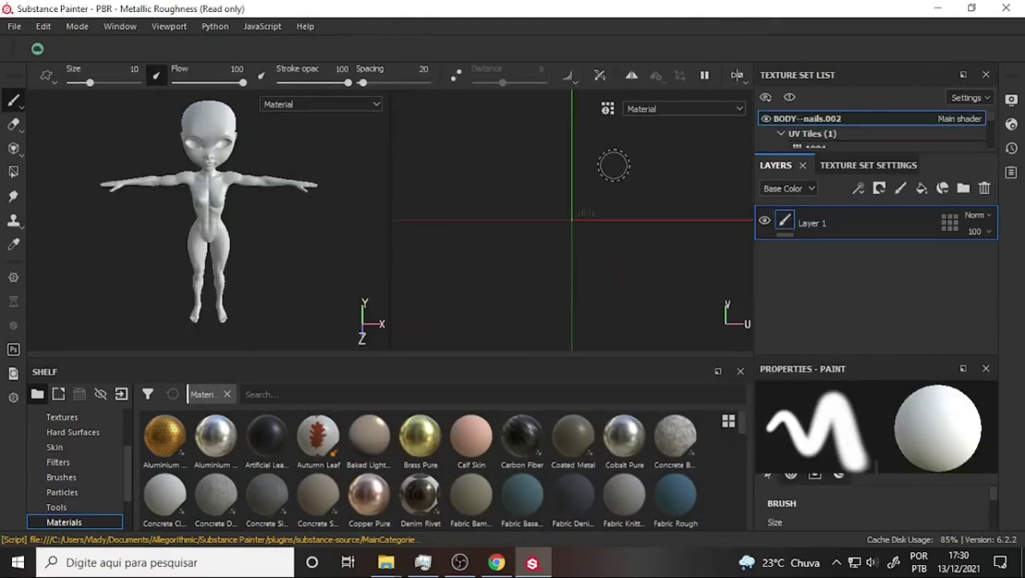
Pan the 2D UV view, then lengthen the Texture Set List to show more sets
mouse_move(614, 166)
middle_down()
mouse_move(552, 206)
mouse_move(462, 325)
middle_up()
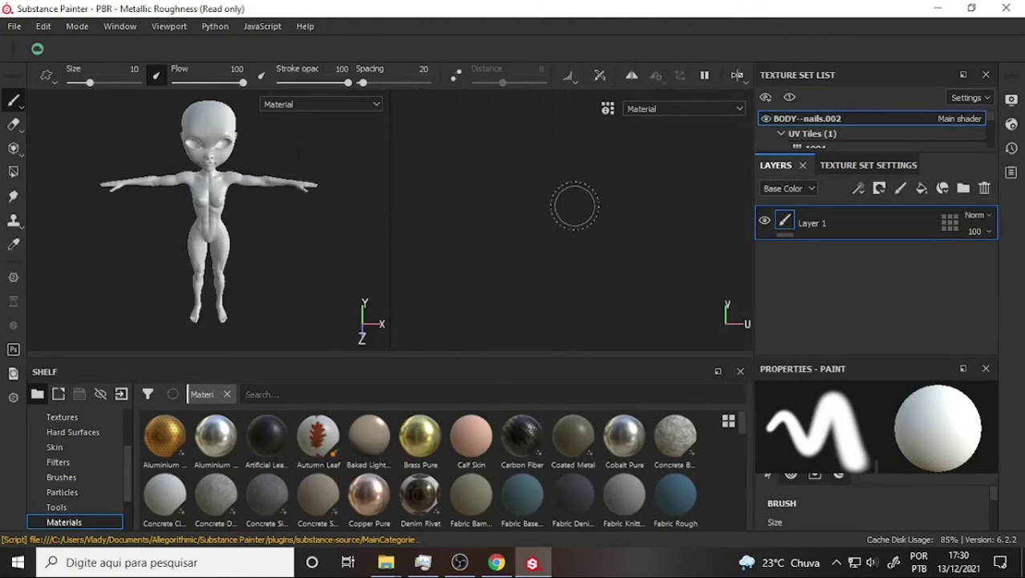
middle_drag(574, 206, 574, 206)
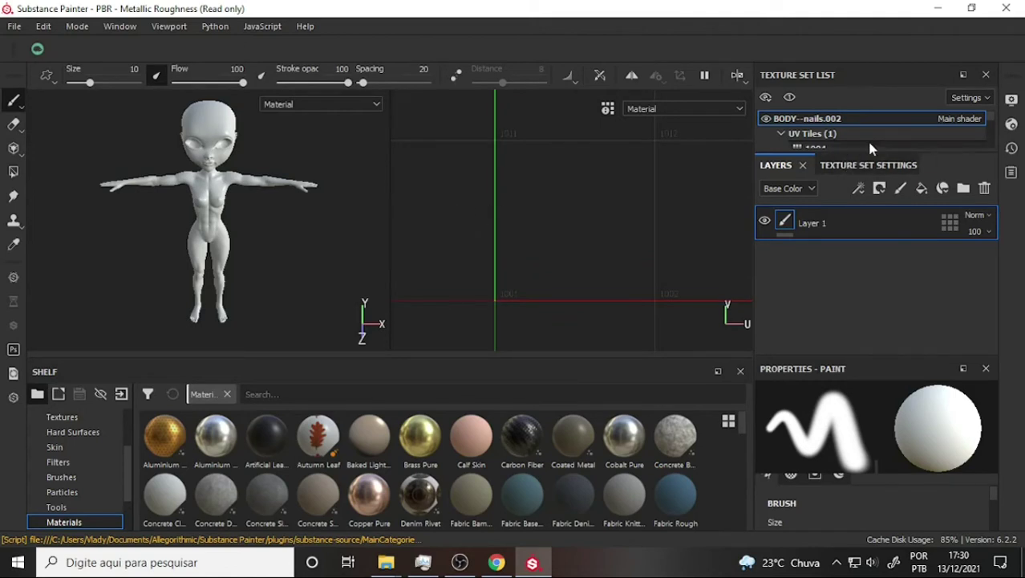
drag(798, 151, 803, 271)
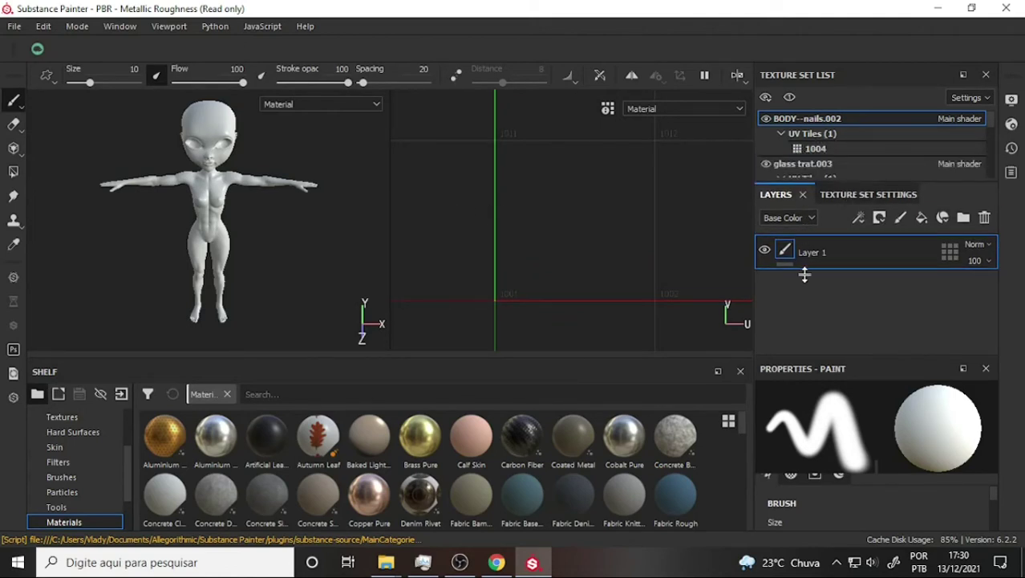
click(16, 29)
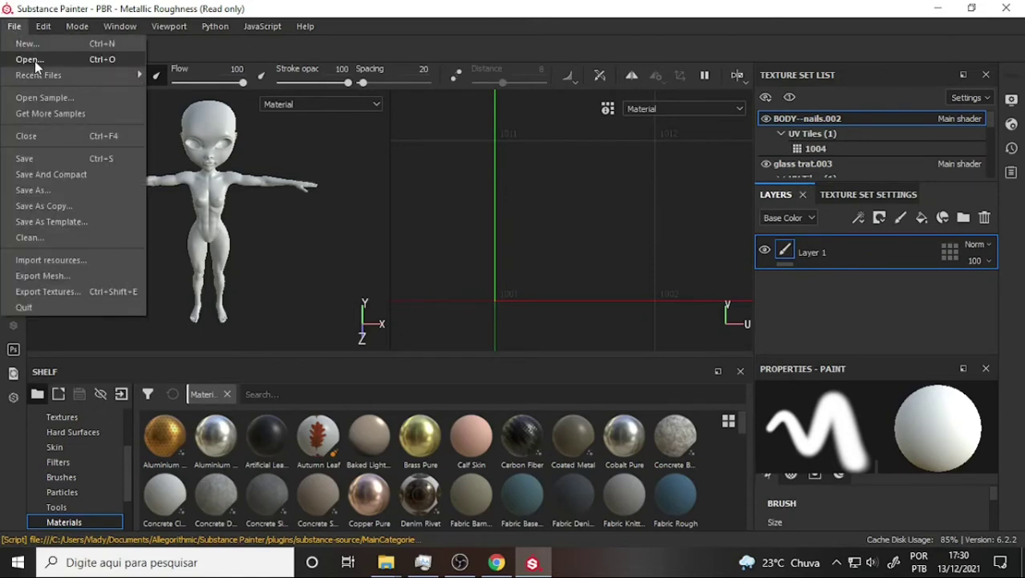
click(44, 44)
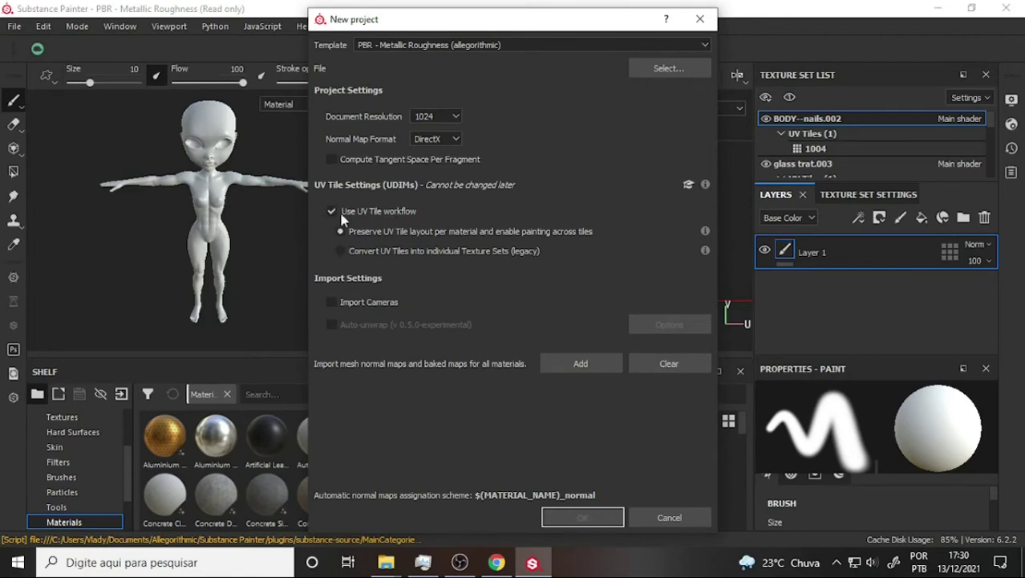
click(699, 18)
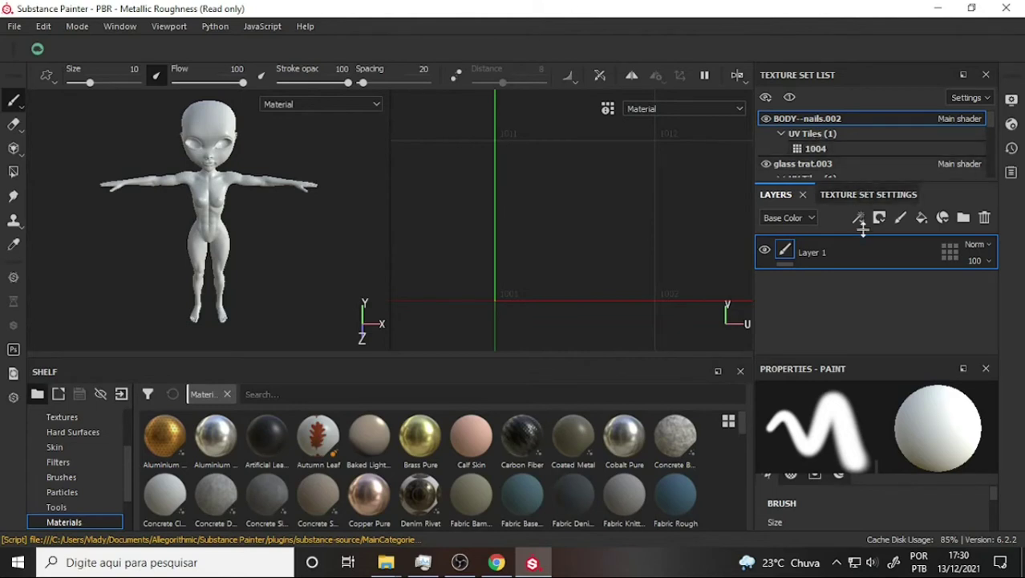
Scroll the Texture Set List and make skin.004 materialize.002 the active set
scroll(904, 128, down, 3)
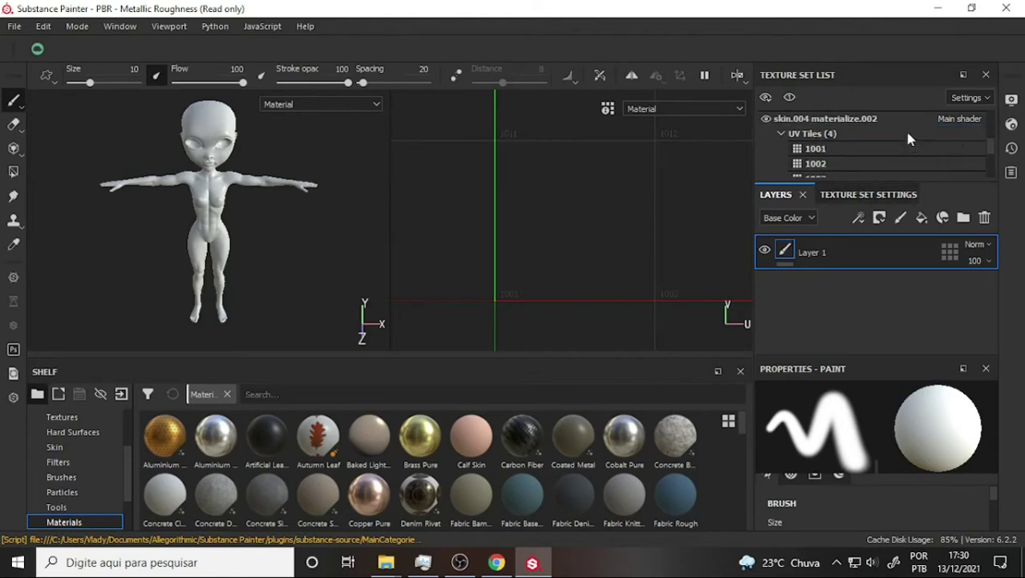
scroll(904, 128, down, 2)
scroll(904, 132, up, 5)
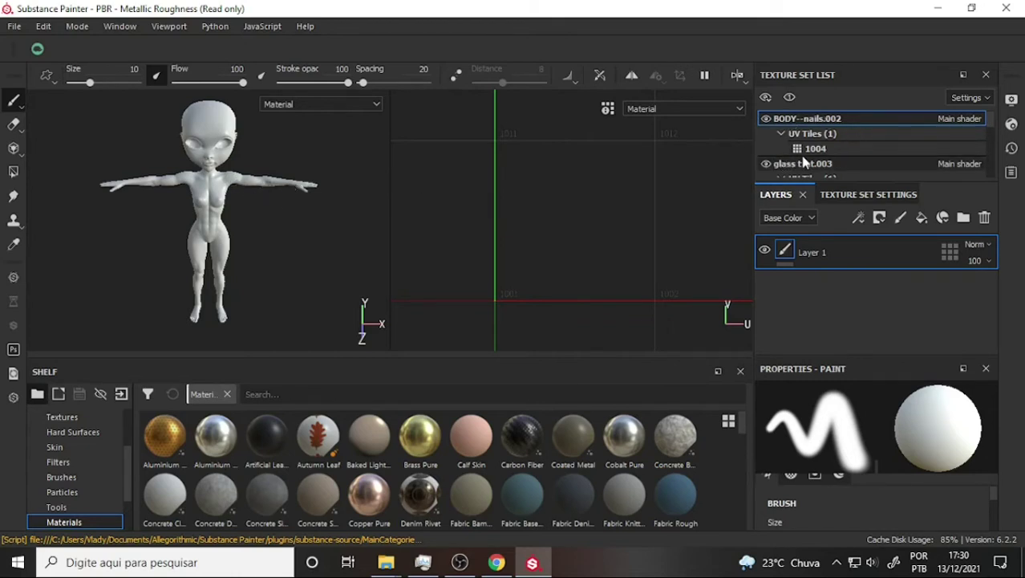
scroll(806, 160, down, 1)
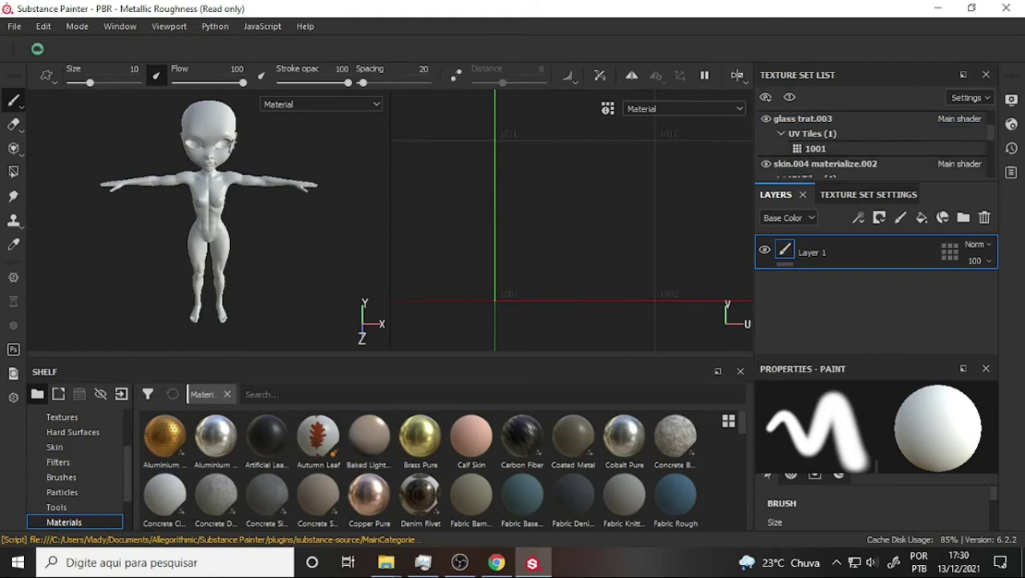
scroll(882, 159, down, 1)
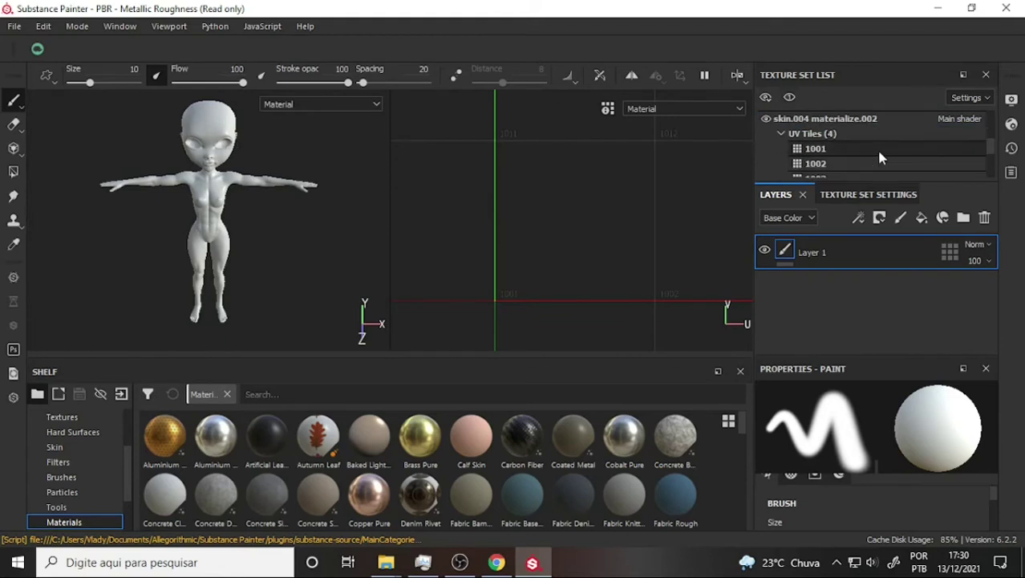
click(839, 124)
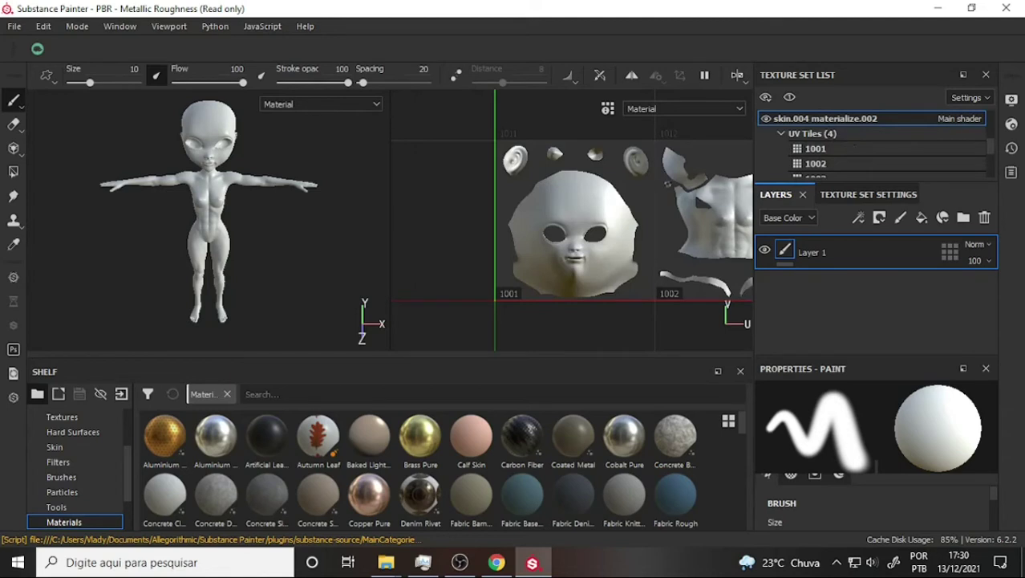
Zoom and pan the 2D view to show UDIM tiles 1002–1004
scroll(647, 184, down, 3)
scroll(646, 183, up, 2)
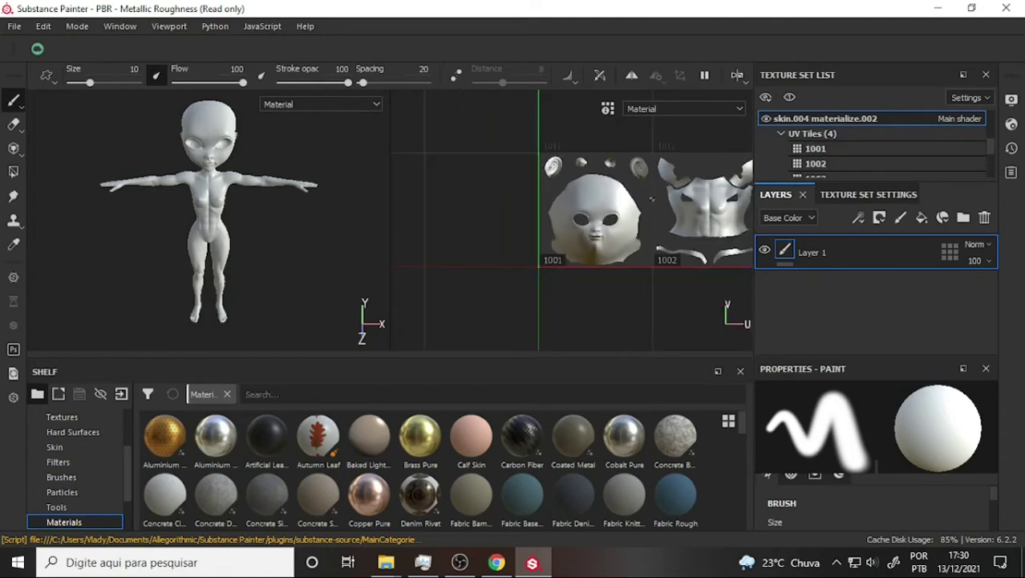
scroll(646, 184, up, 2)
scroll(603, 166, down, 3)
middle_drag(603, 166, 451, 212)
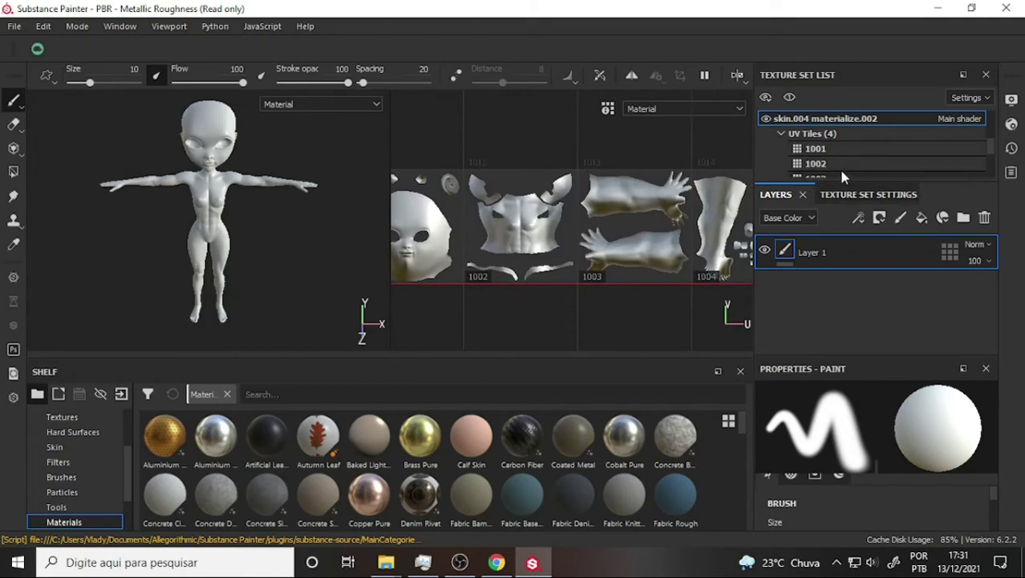
scroll(922, 146, up, 2)
scroll(930, 149, down, 1)
scroll(932, 153, down, 2)
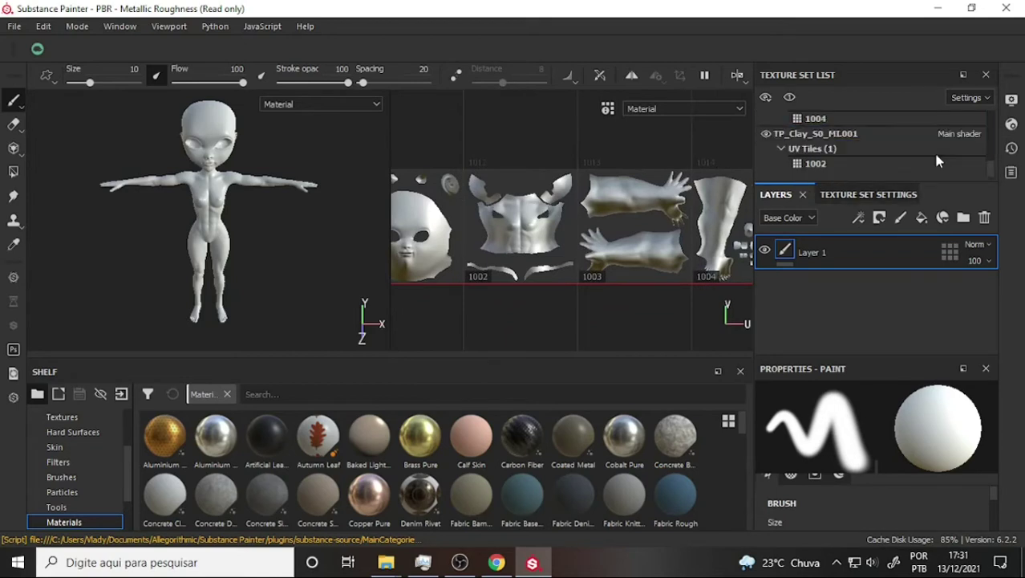
scroll(866, 152, up, 1)
scroll(866, 153, down, 1)
scroll(863, 143, up, 2)
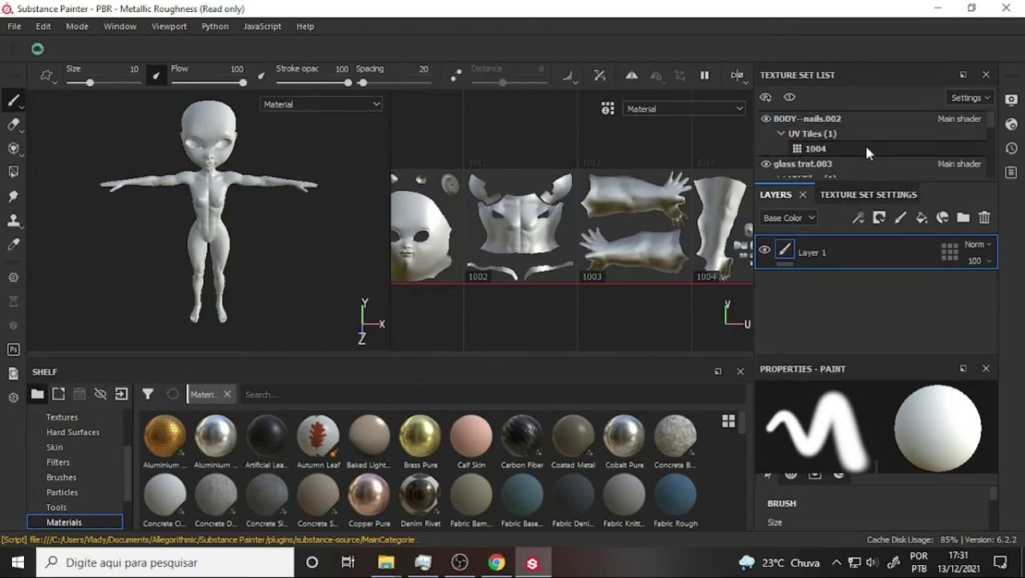
scroll(871, 136, down, 2)
scroll(848, 135, up, 2)
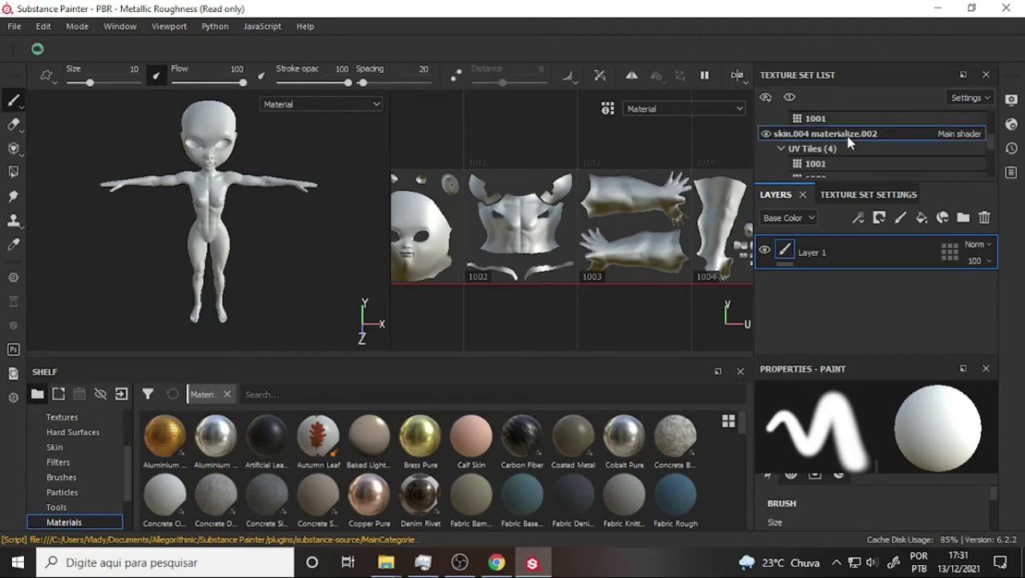
scroll(847, 141, up, 2)
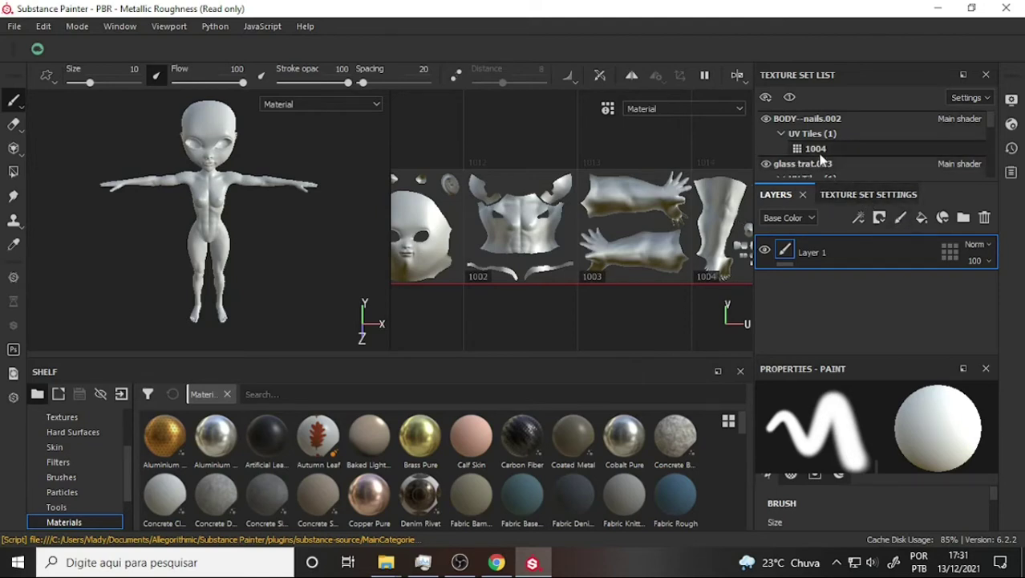
scroll(790, 160, up, 3)
click(863, 195)
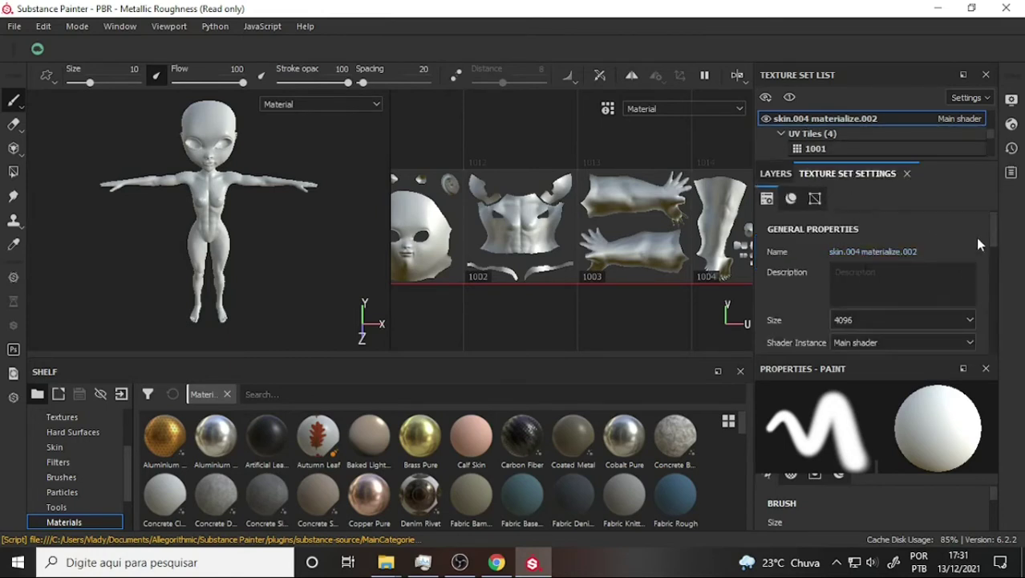
drag(994, 243, 986, 330)
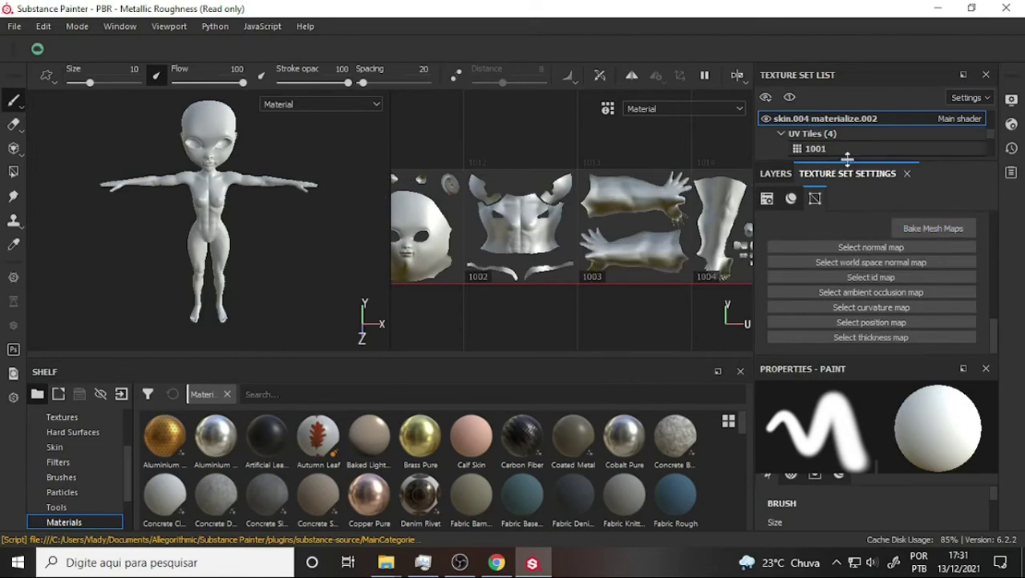
drag(847, 158, 847, 264)
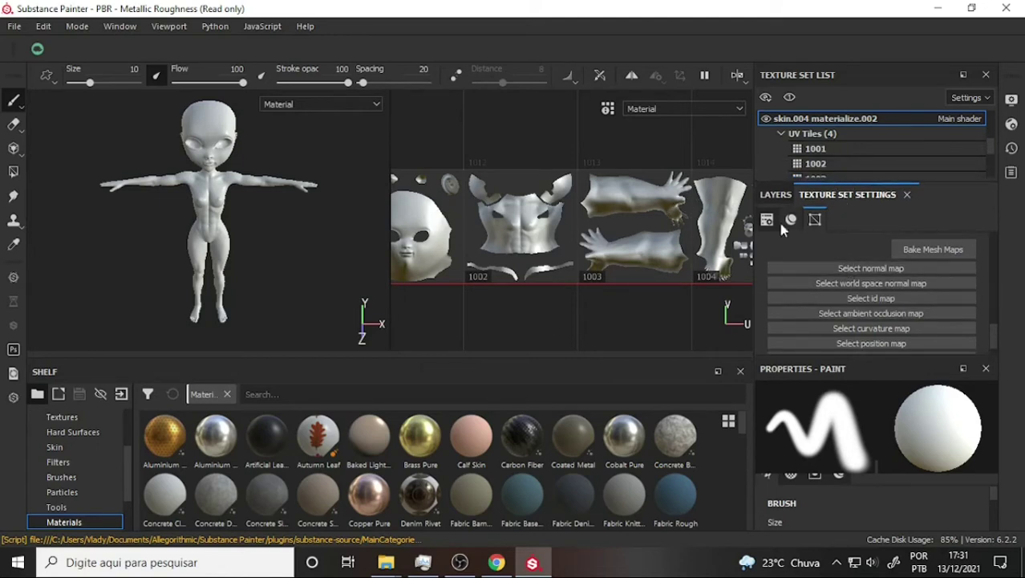
scroll(993, 148, down, 3)
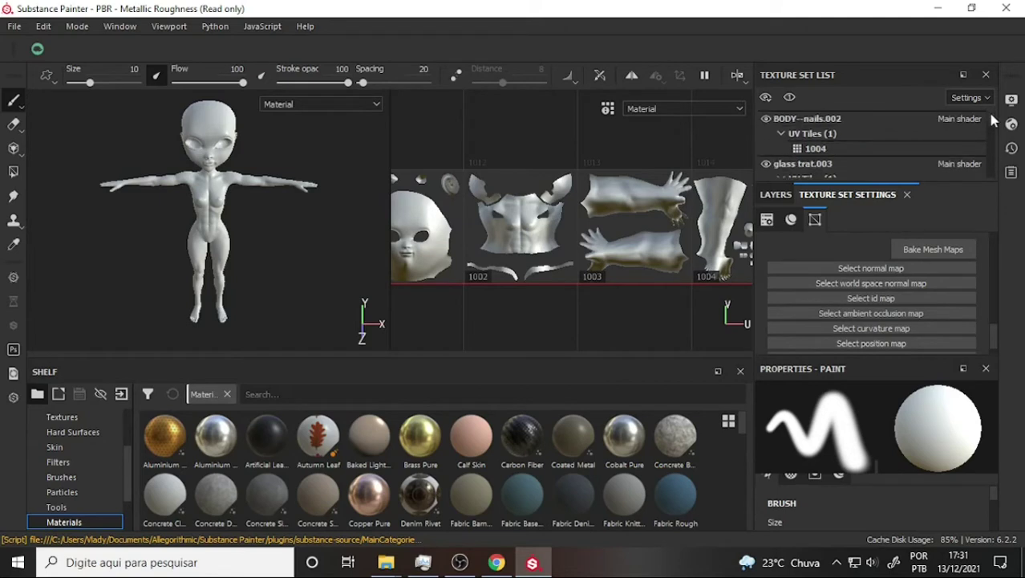
scroll(992, 121, up, 1)
scroll(993, 121, down, 2)
scroll(993, 122, up, 1)
scroll(990, 132, down, 2)
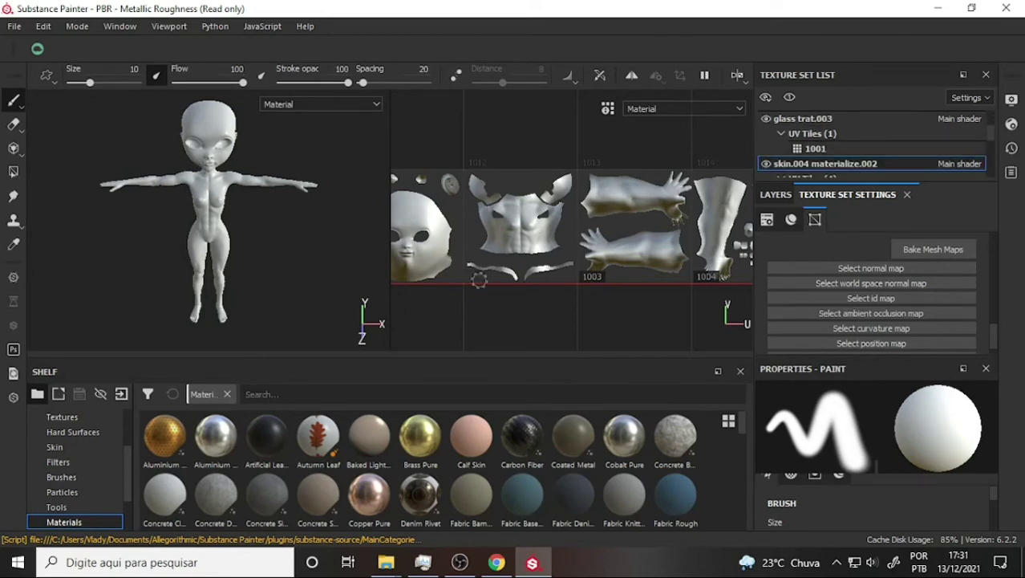
scroll(988, 134, down, 1)
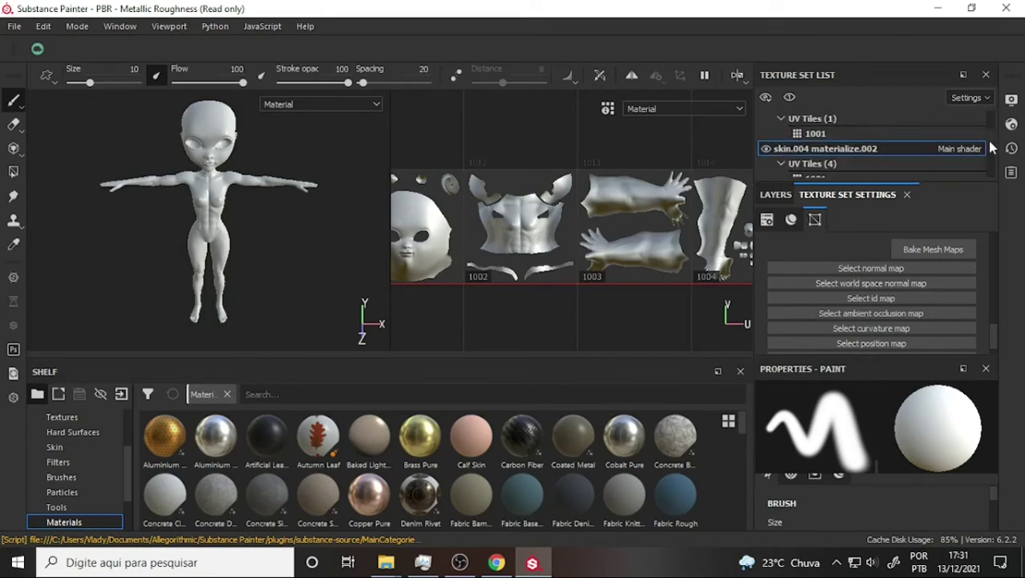
scroll(988, 141, up, 1)
scroll(990, 144, down, 4)
scroll(991, 160, down, 3)
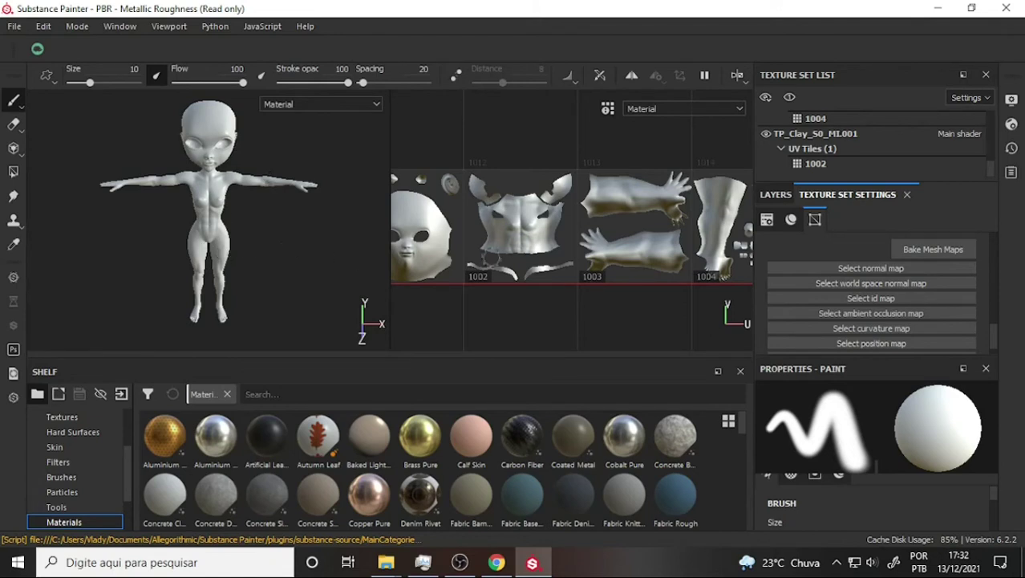
scroll(590, 208, down, 2)
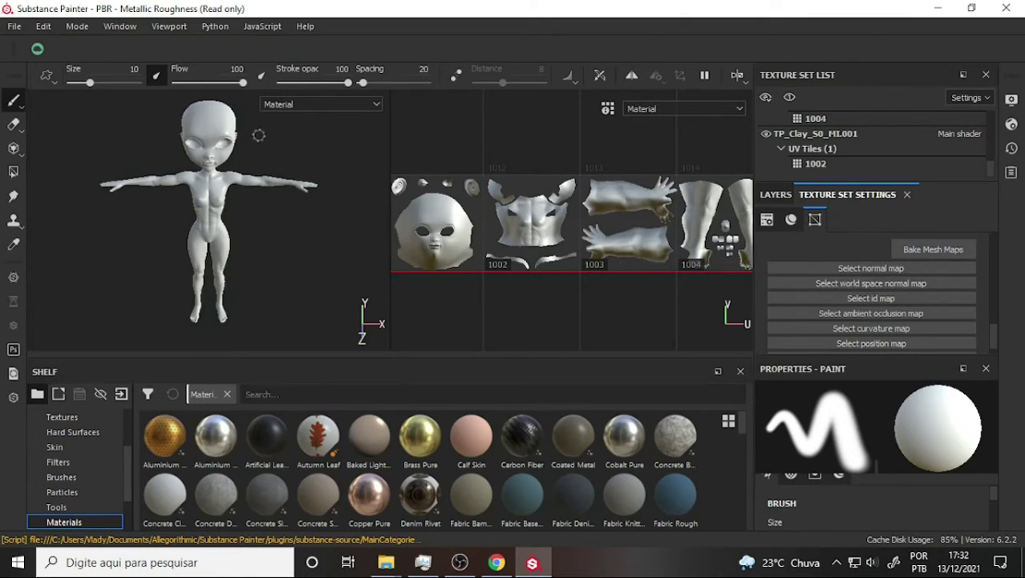
Save the project as 'Tricy Human 001 test' in the staff Tricy folder
click(14, 25)
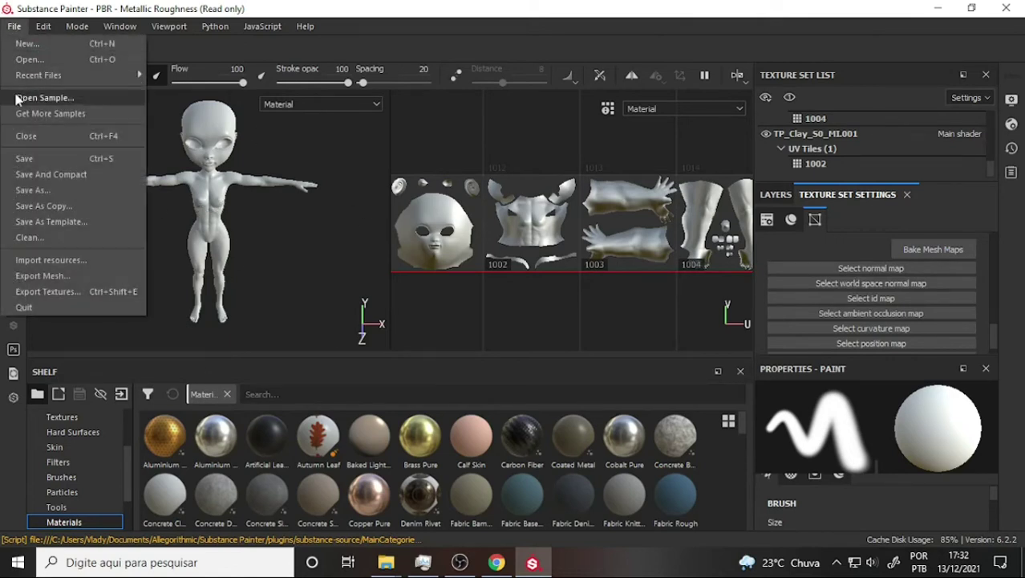
click(57, 190)
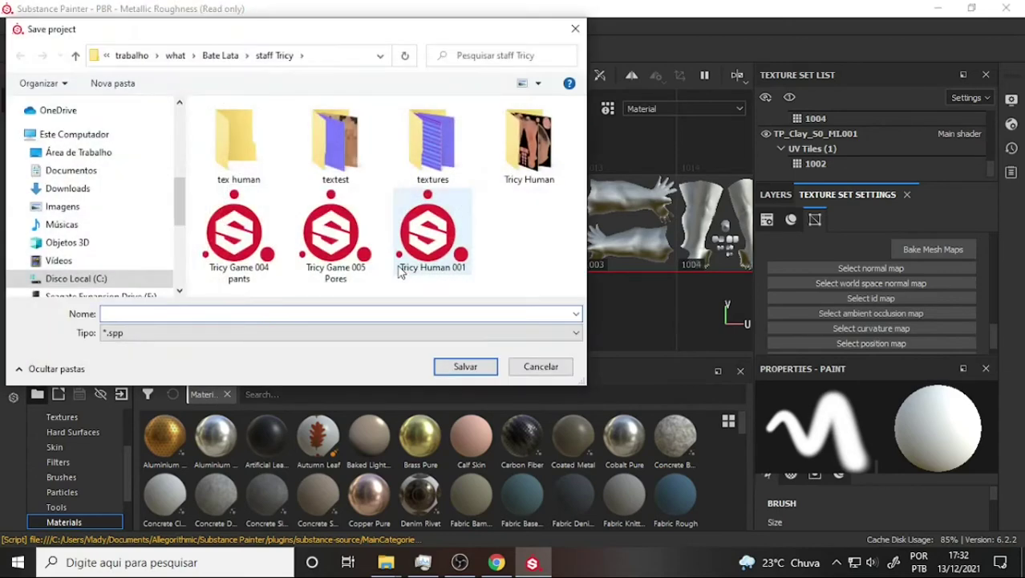
click(427, 236)
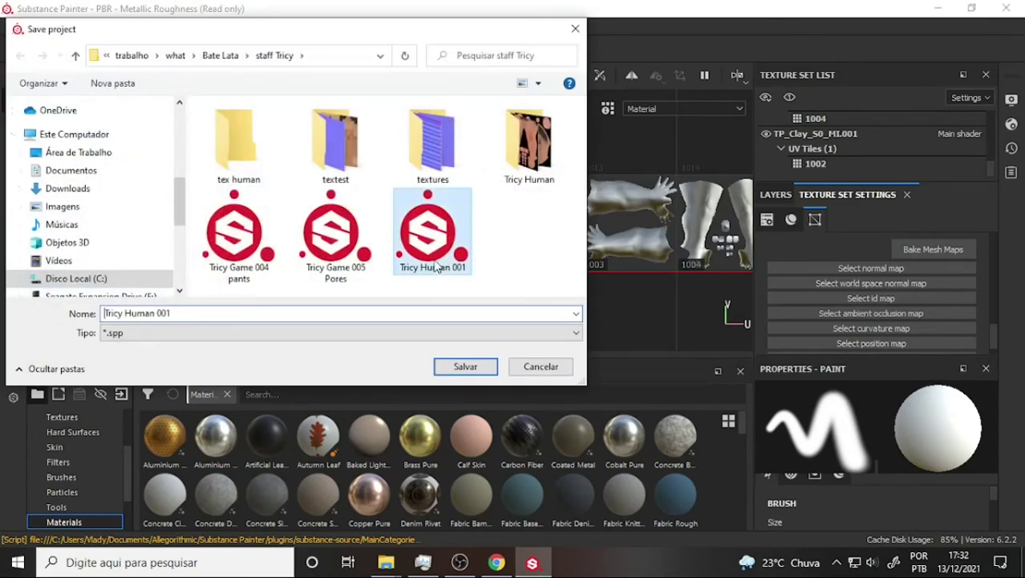
click(179, 313)
click(179, 312)
text(test)
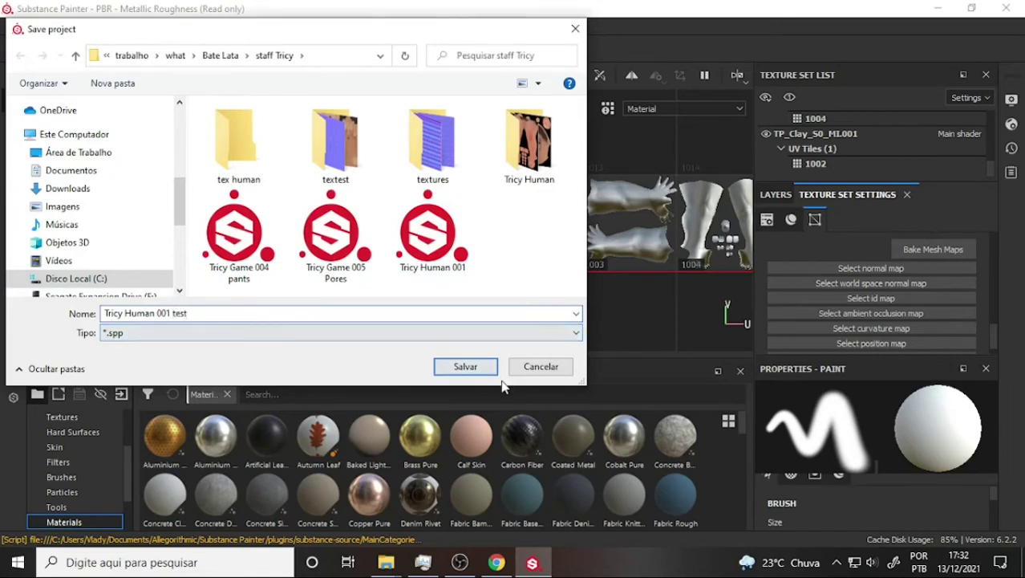
click(469, 362)
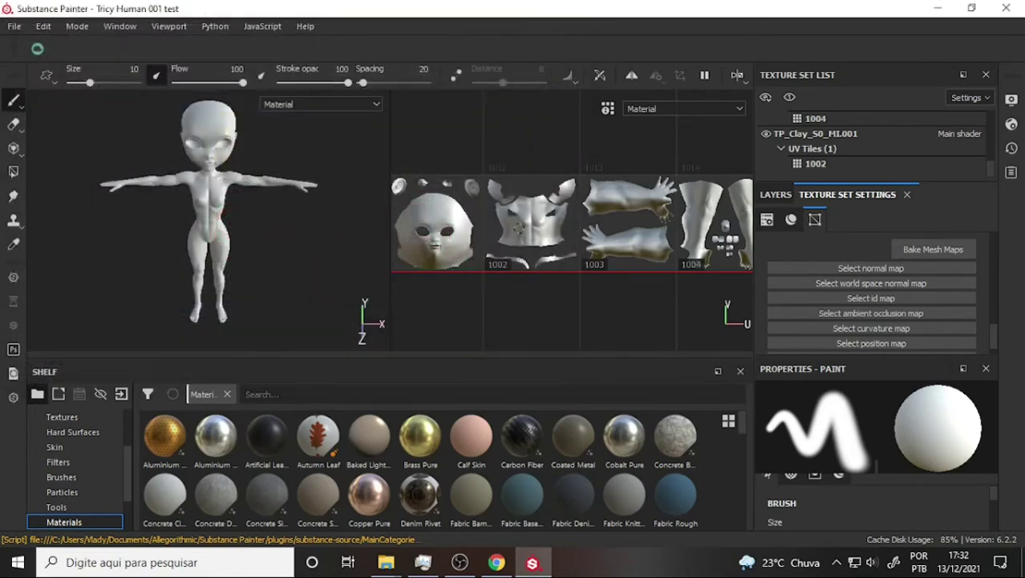
Filter the shelf to the Project category and bring up the File Explorer windows
scroll(128, 471, up, 3)
click(69, 431)
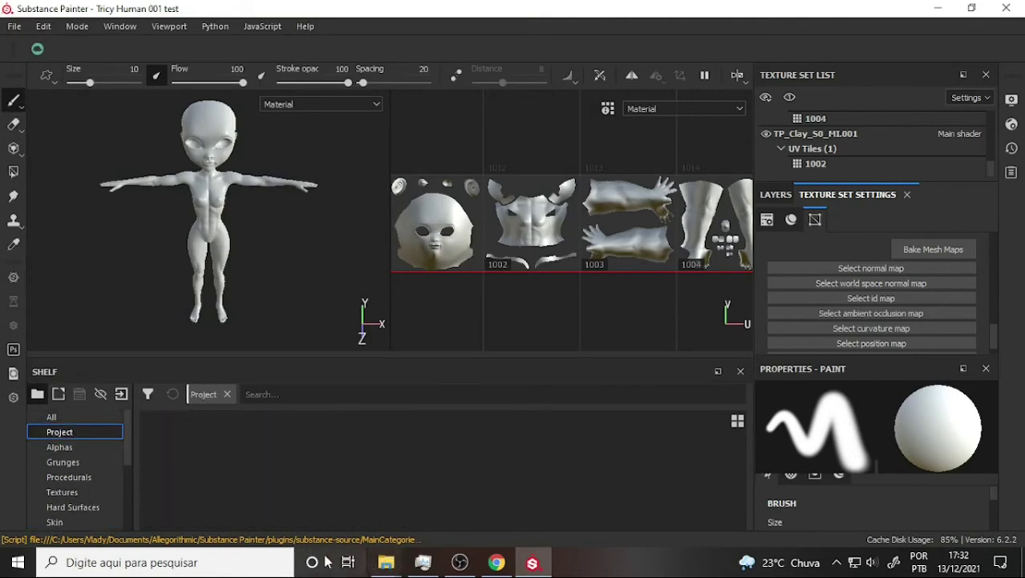
click(387, 561)
In File Explorer, navigate Bate Lata › staff Tricy › Tricy Human
click(245, 518)
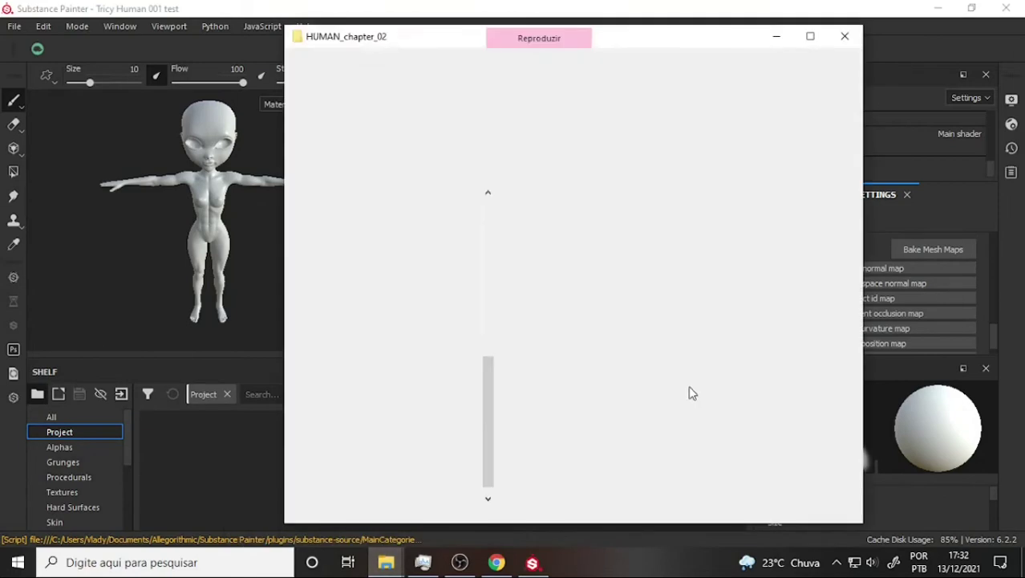
click(383, 564)
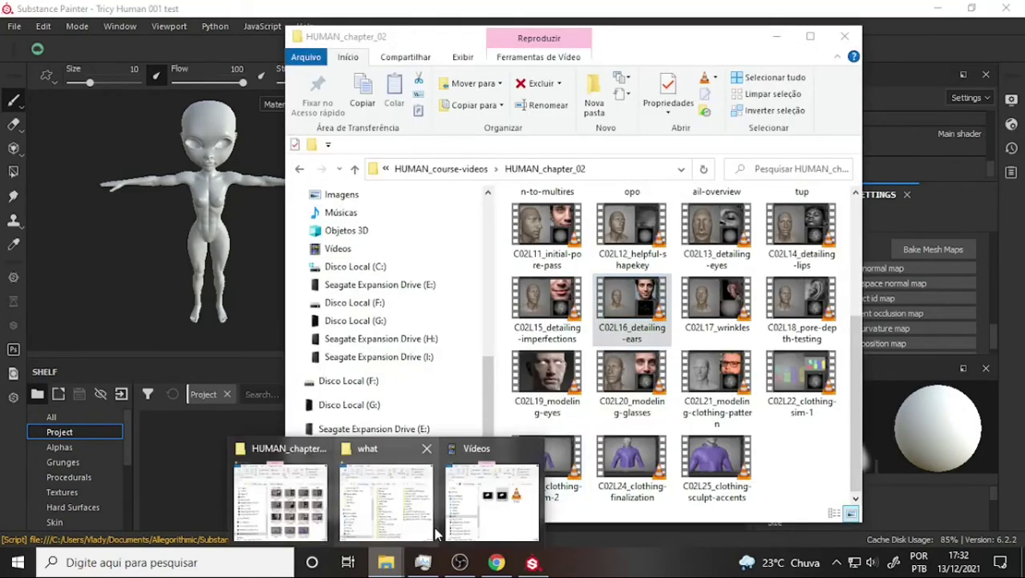
click(401, 513)
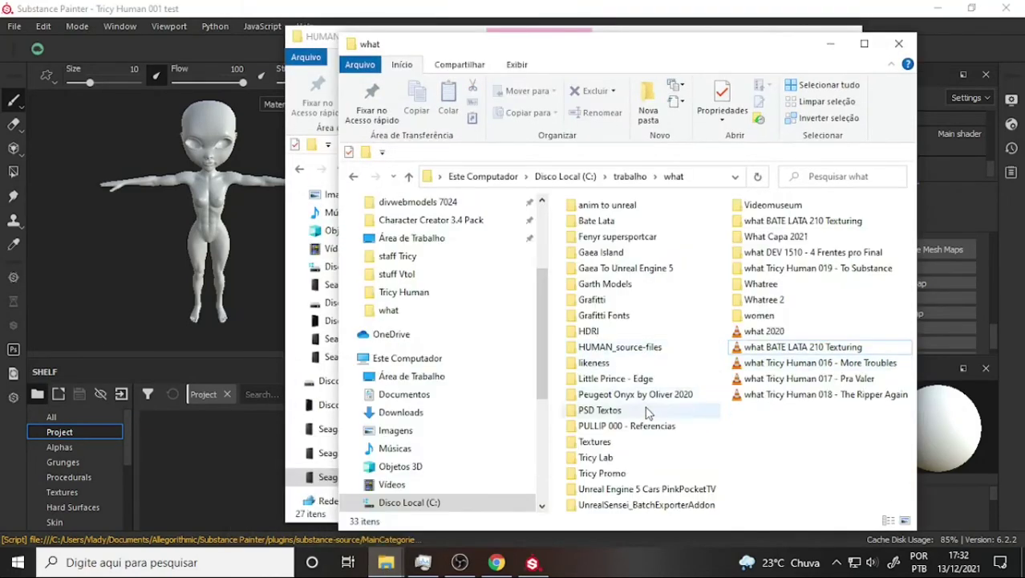
click(599, 225)
double_click(599, 223)
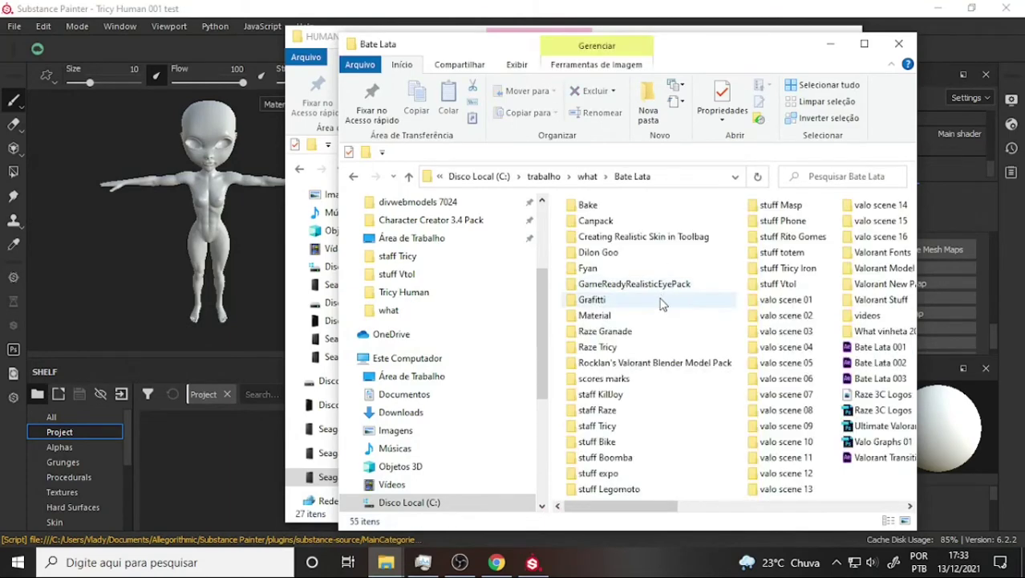
double_click(598, 425)
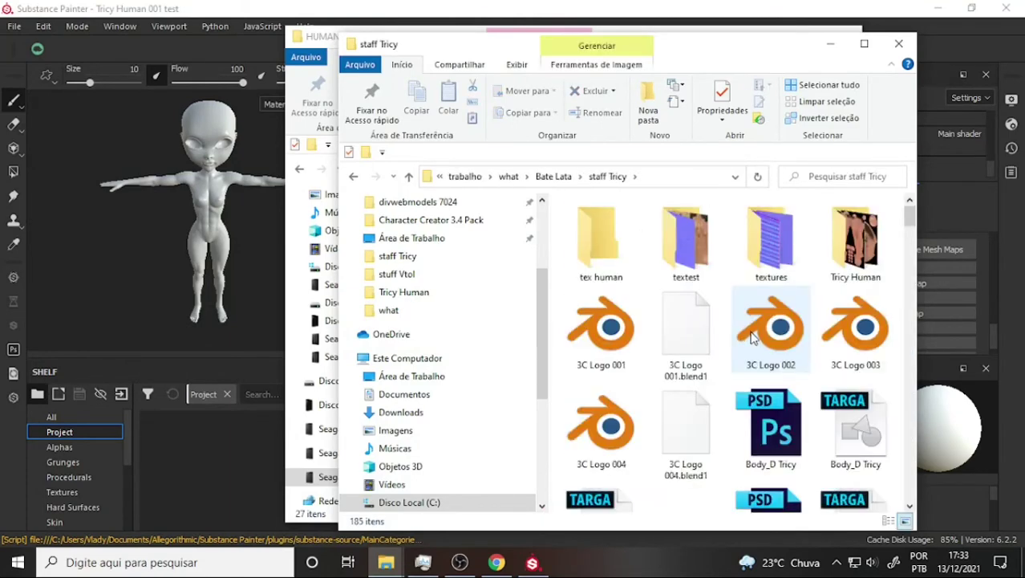
double_click(855, 240)
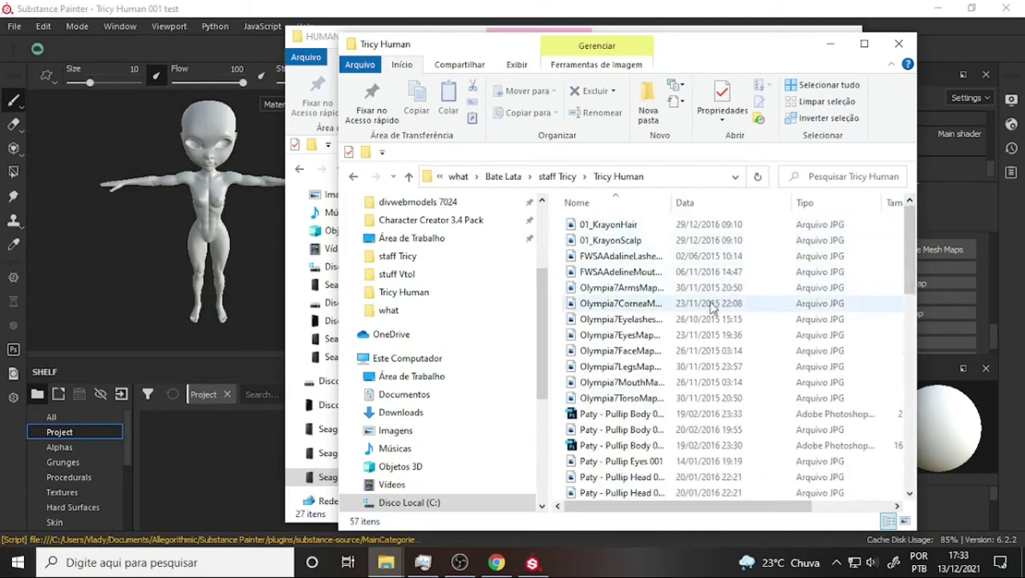
Widen the name column and window to show full file names and sizes
scroll(719, 309, down, 6)
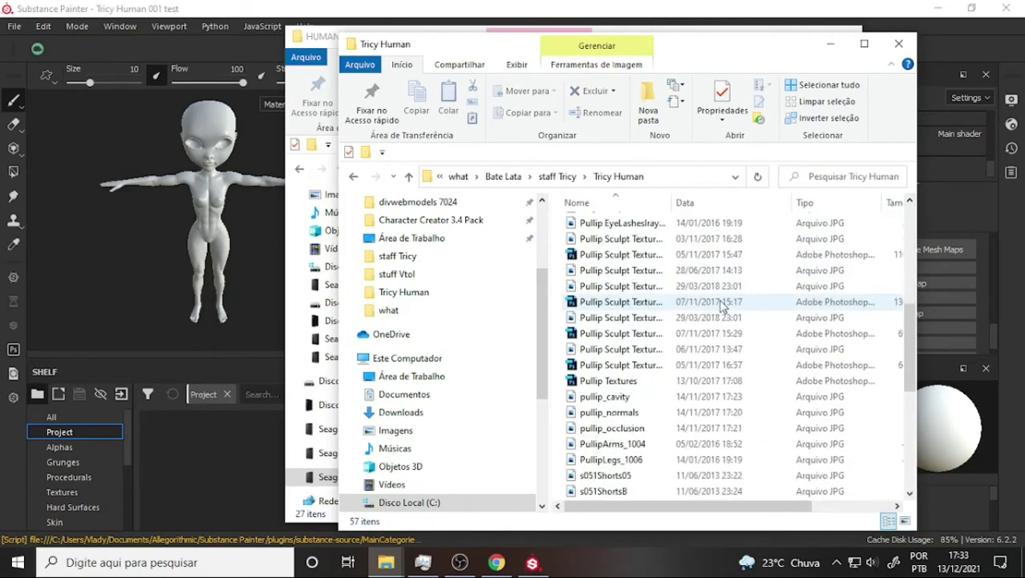
scroll(726, 308, down, 1)
scroll(754, 269, down, 2)
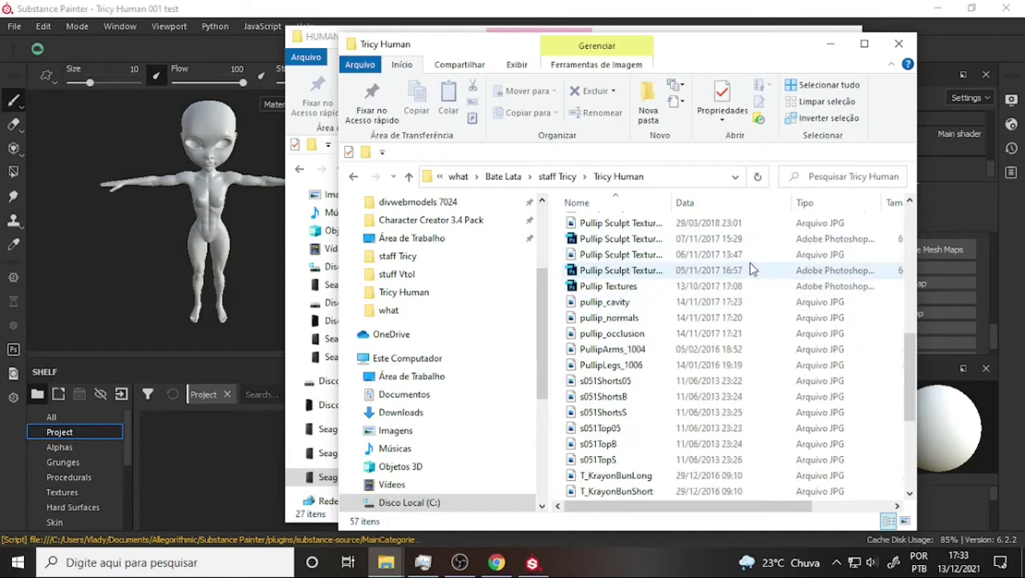
scroll(746, 266, up, 2)
scroll(744, 266, up, 1)
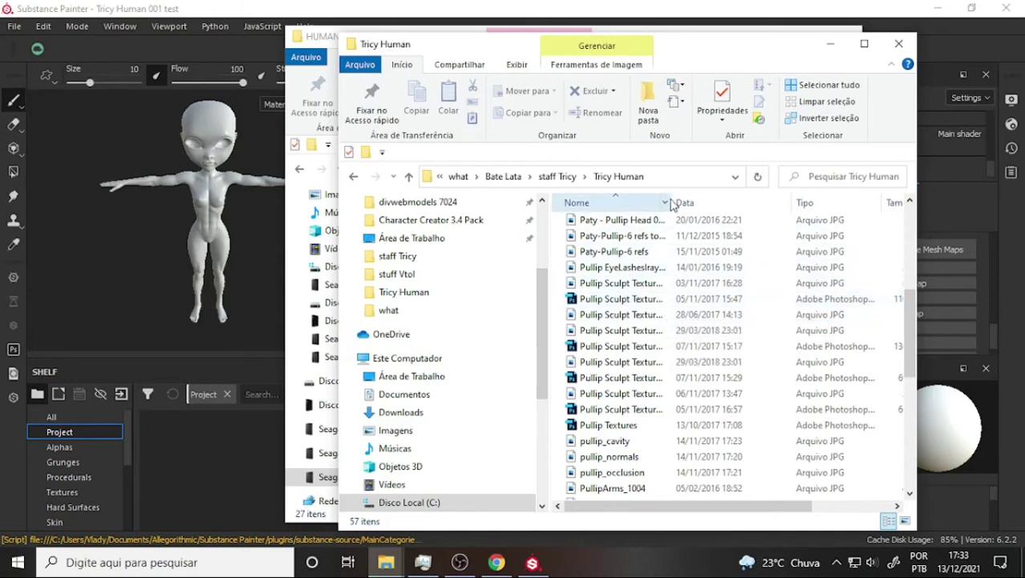
drag(676, 201, 727, 201)
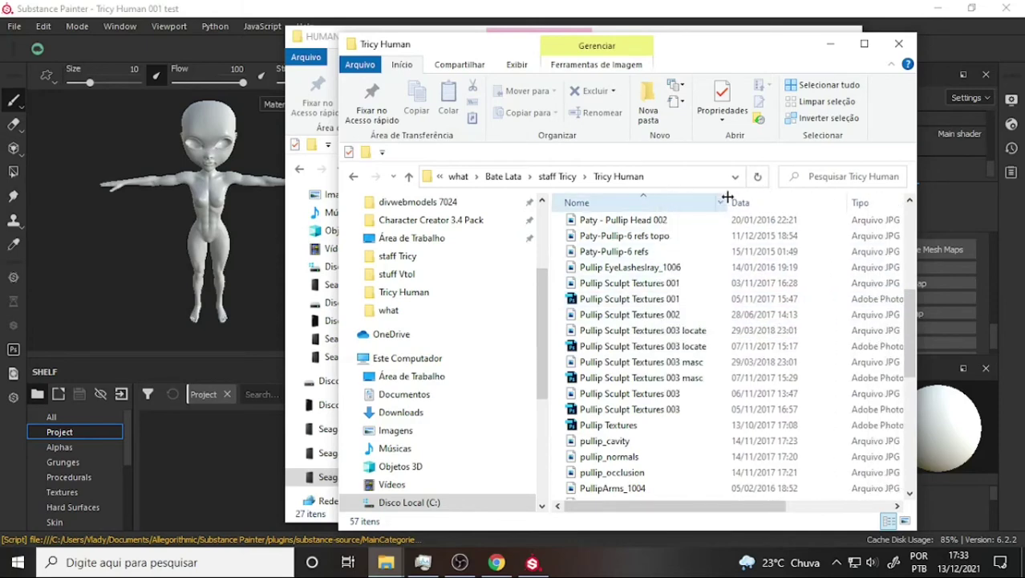
drag(710, 46, 580, 53)
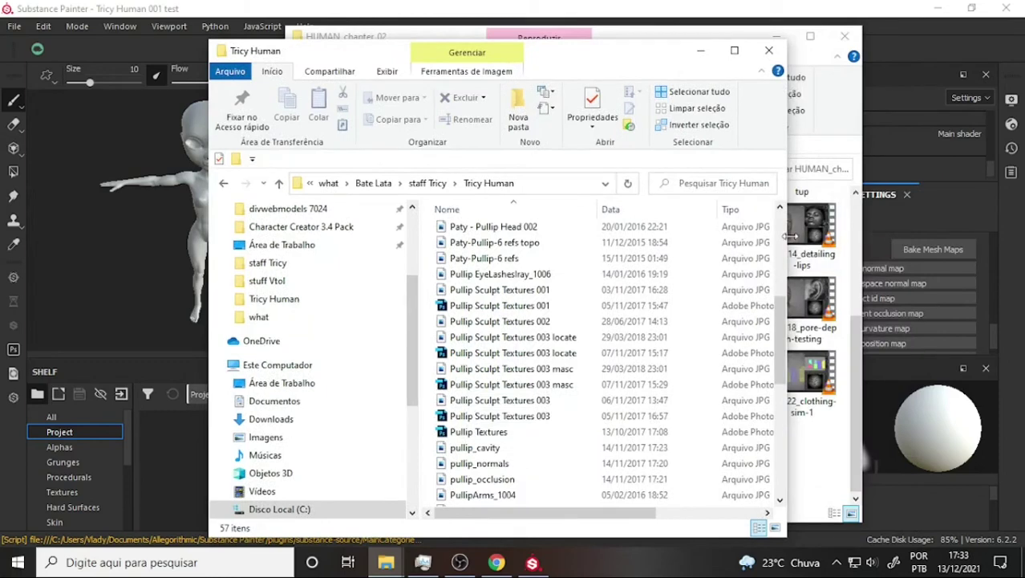
drag(788, 236, 882, 221)
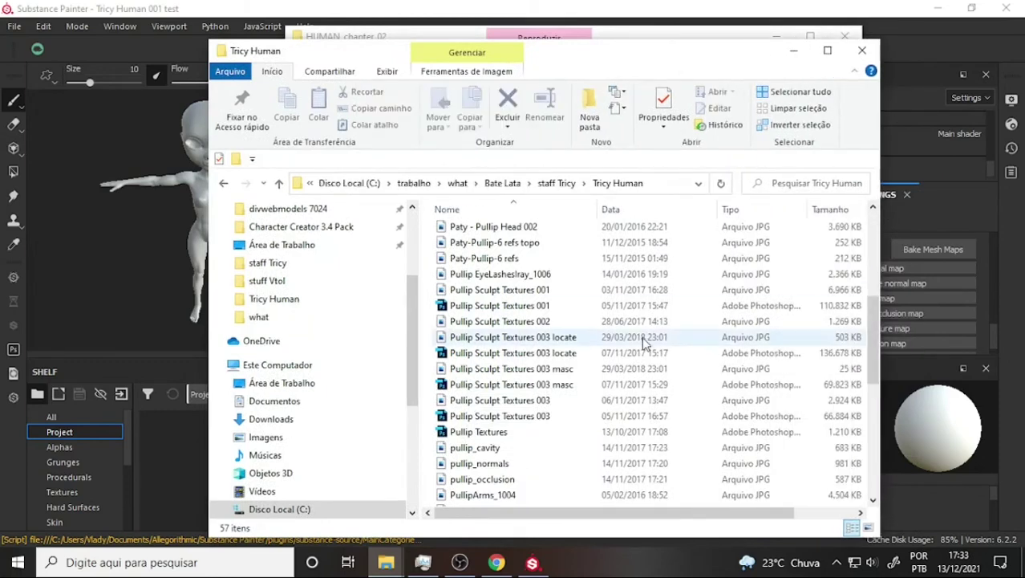
scroll(566, 345, down, 8)
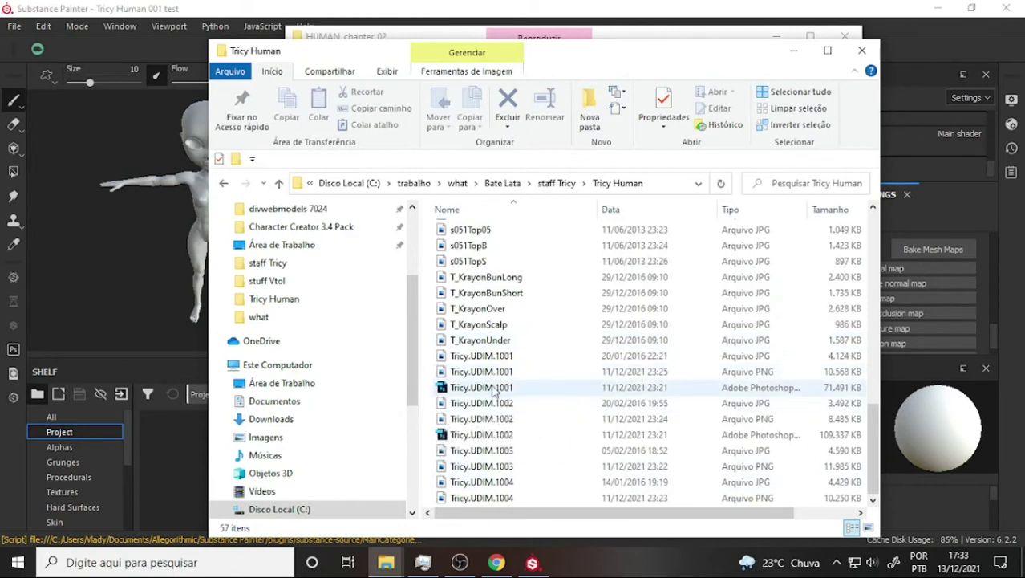
Select Tricy.UDIM.1001–1004 PNGs and drag them onto Substance Painter
click(746, 373)
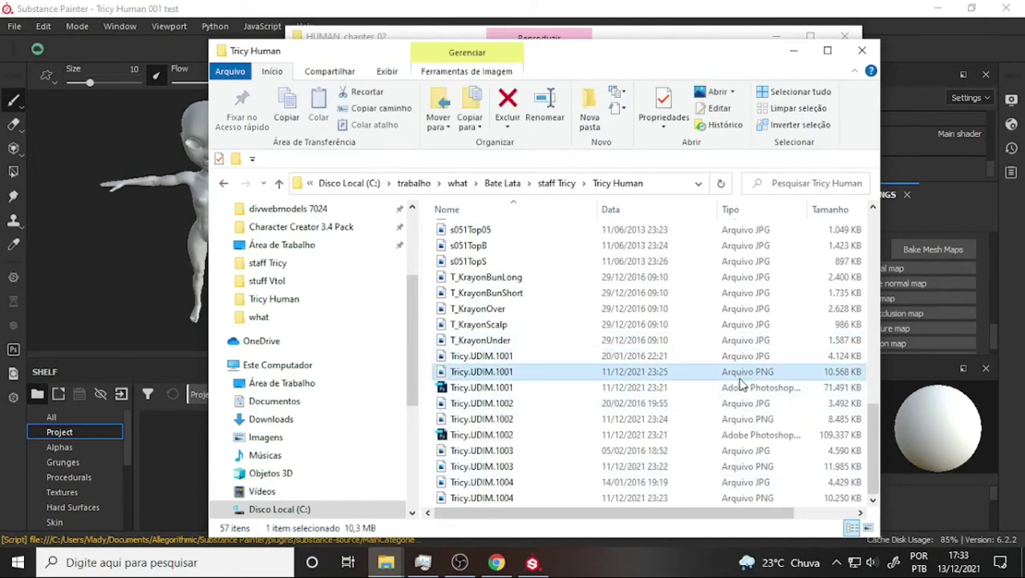
ctrl+click(734, 418)
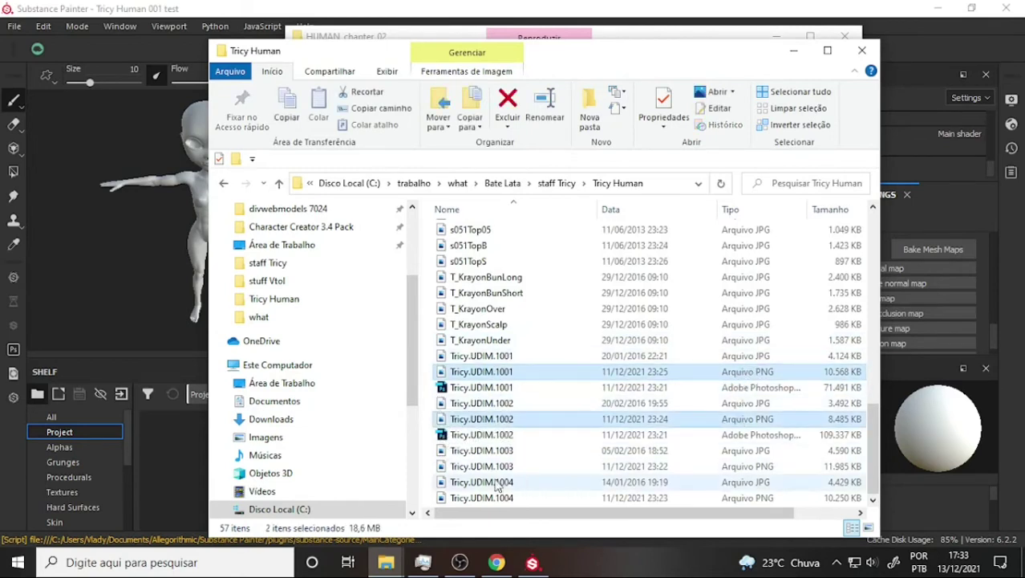
ctrl+click(569, 466)
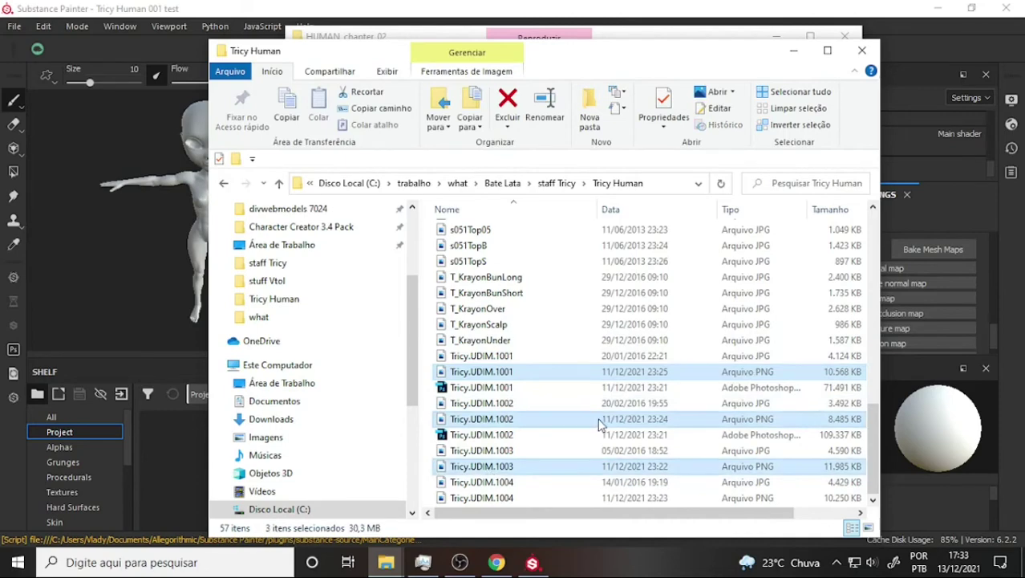
ctrl+click(508, 499)
drag(654, 66, 832, 58)
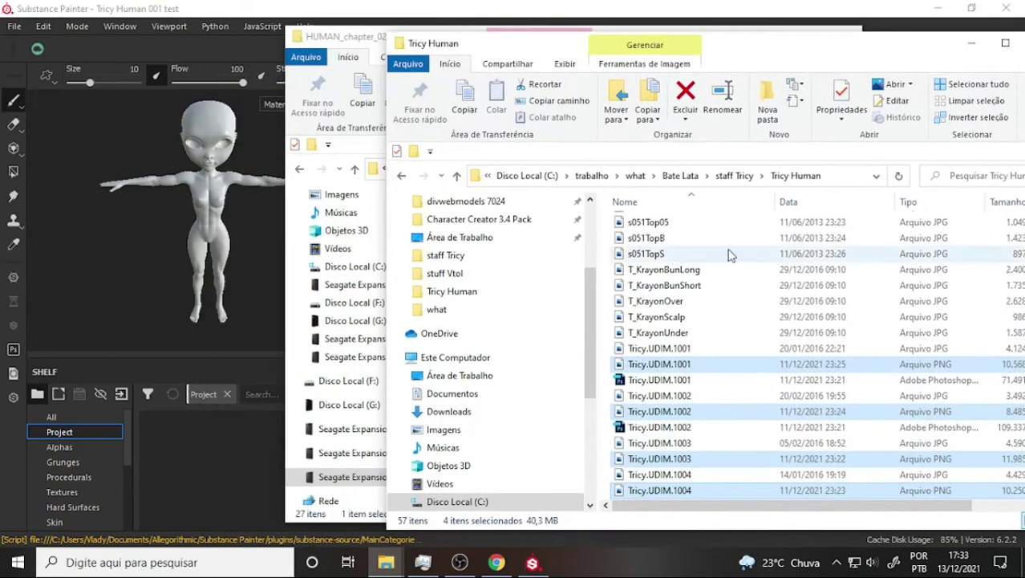
drag(666, 367, 189, 469)
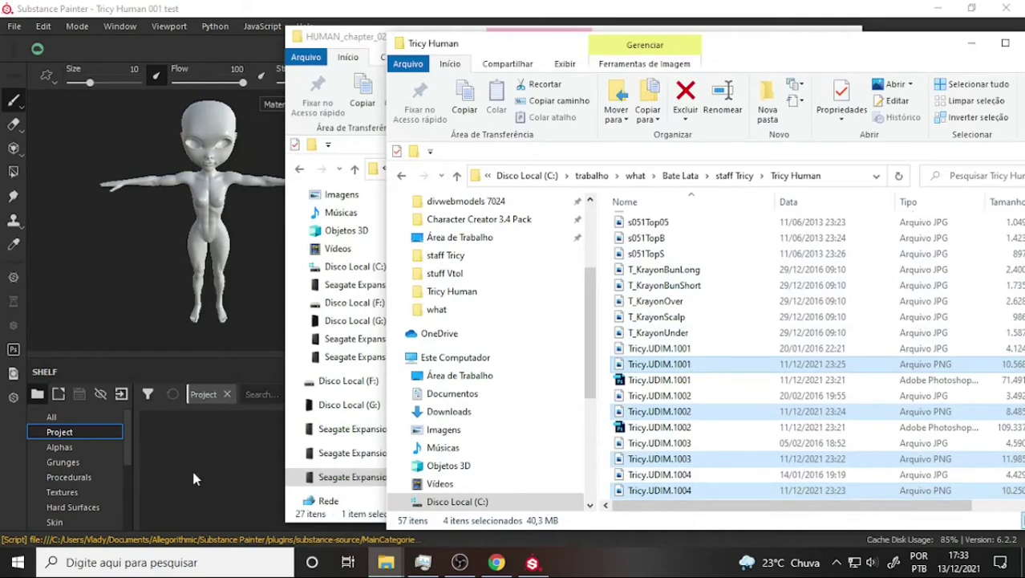
Drop the four Tricy.UDIM PNGs into Substance Painter and mark each as a texture
click(269, 246)
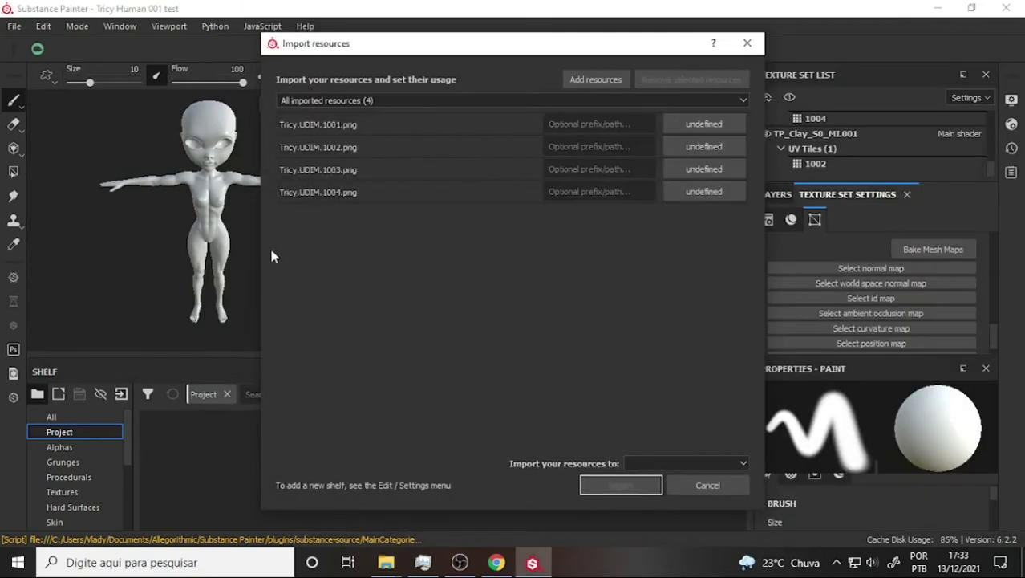
click(704, 125)
click(754, 167)
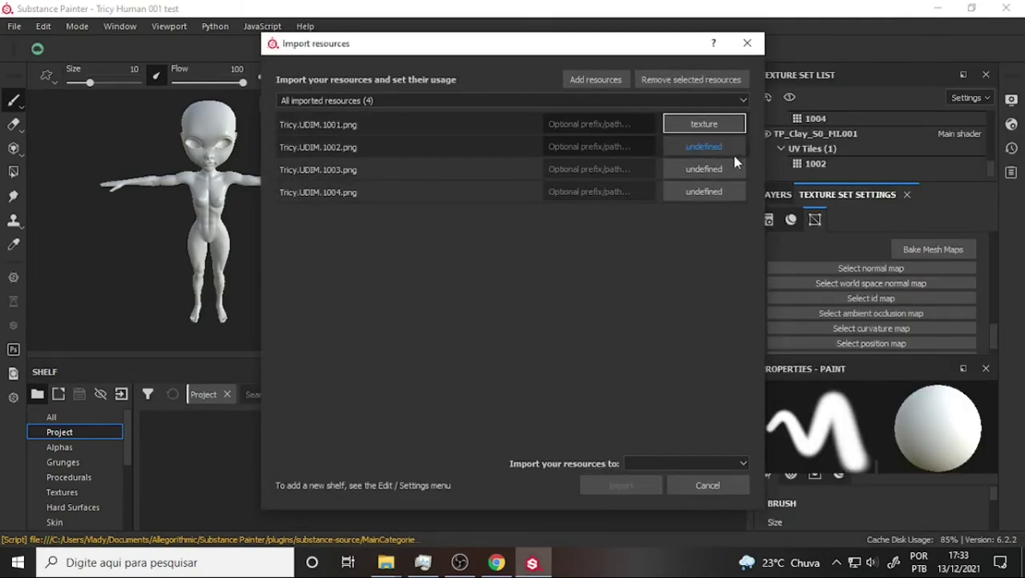
click(713, 146)
click(753, 192)
click(705, 169)
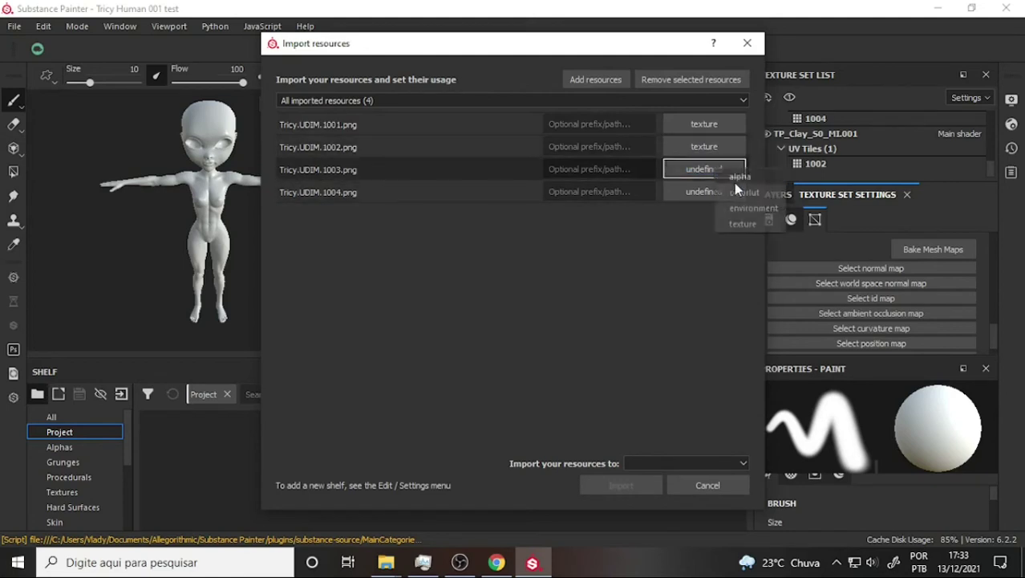
click(743, 224)
click(704, 192)
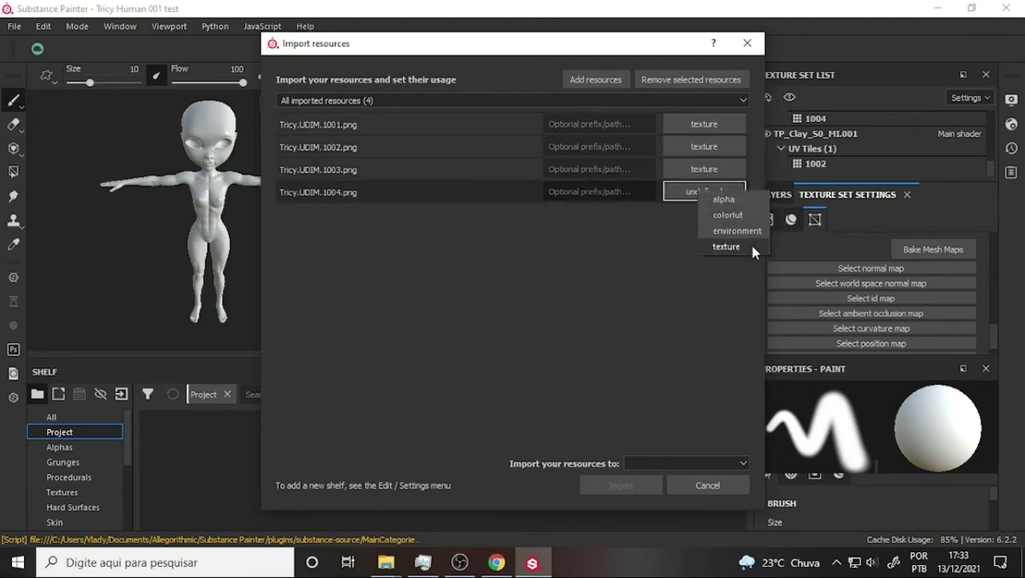
click(750, 241)
Import them into the Tricy Human 001 test project
click(722, 463)
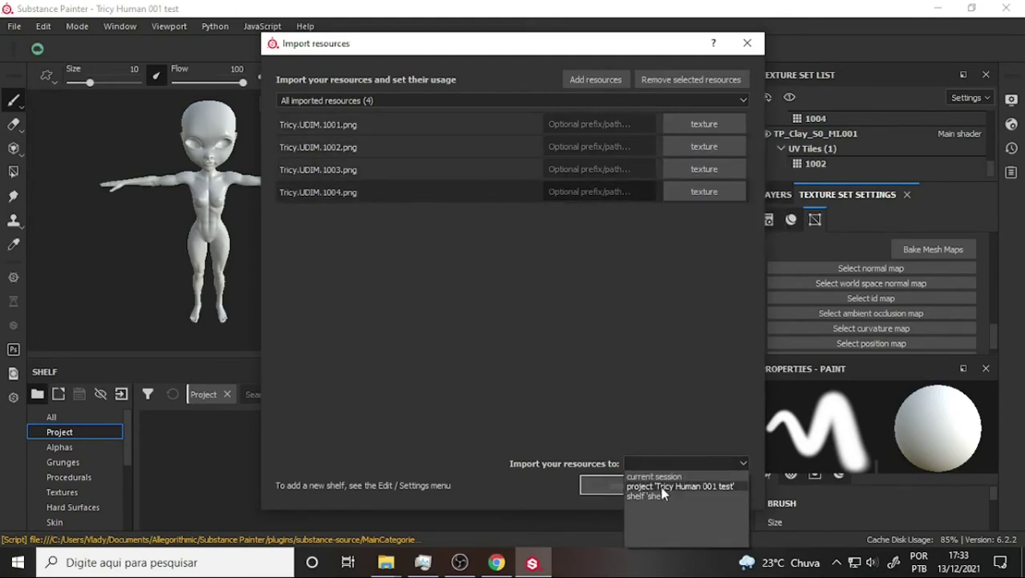
click(649, 491)
click(616, 492)
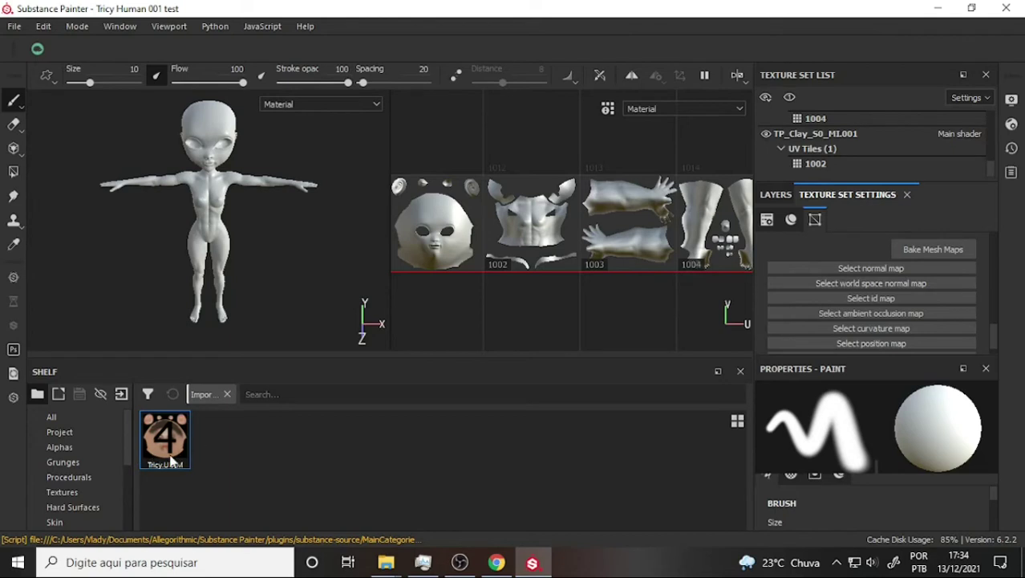
Add a fill layer to skin.004 materialize.002 using Tricy.UDIM as base colour
mouse_move(165, 440)
drag(992, 170, 989, 151)
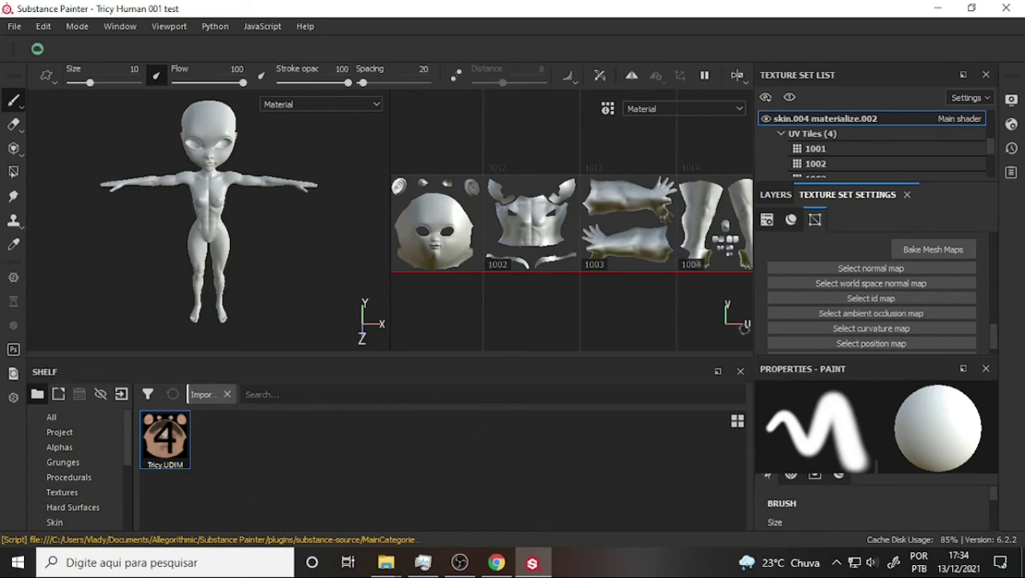
click(776, 194)
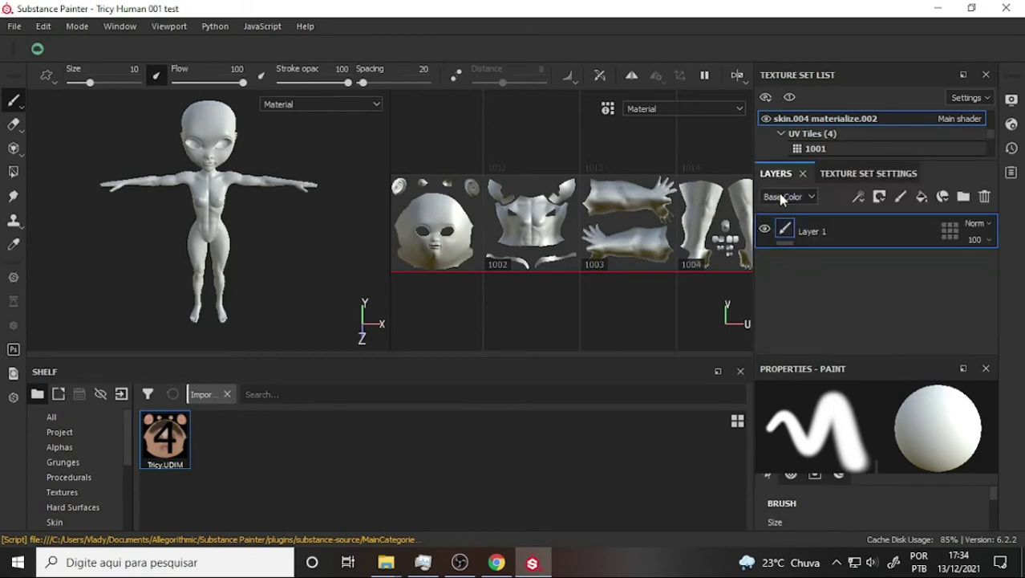
click(922, 198)
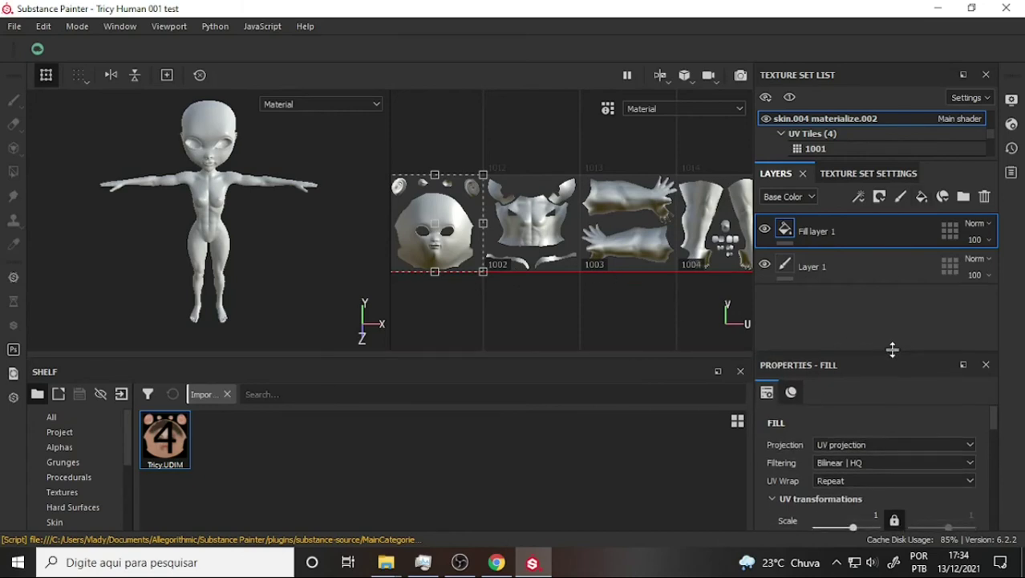
drag(892, 357, 885, 229)
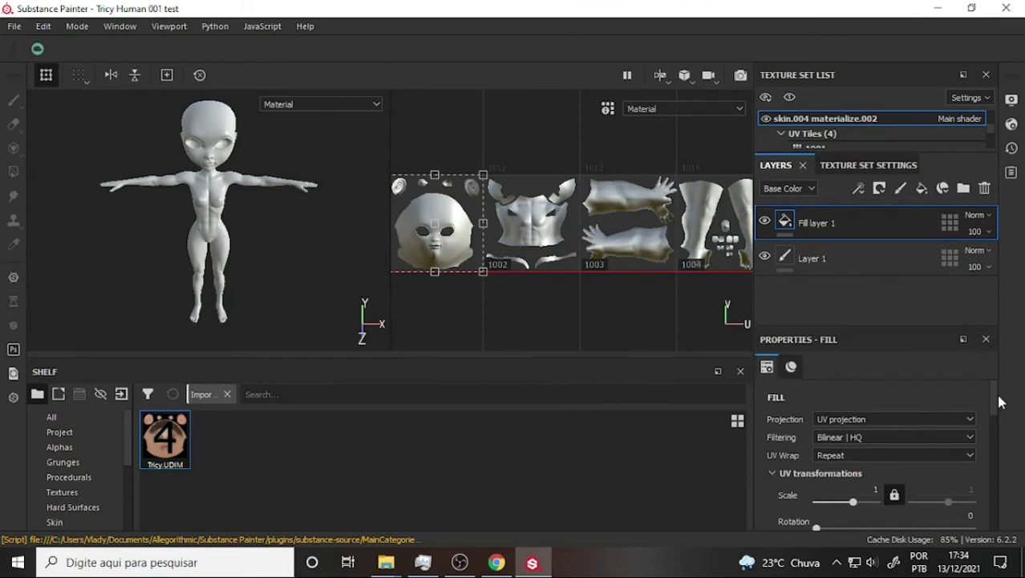
drag(995, 401, 993, 449)
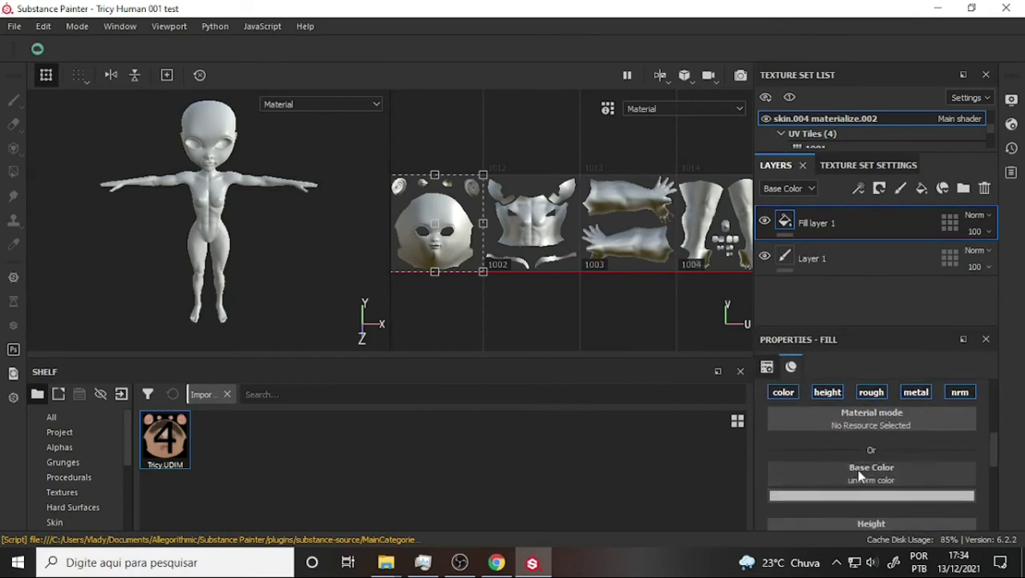
drag(166, 436, 826, 475)
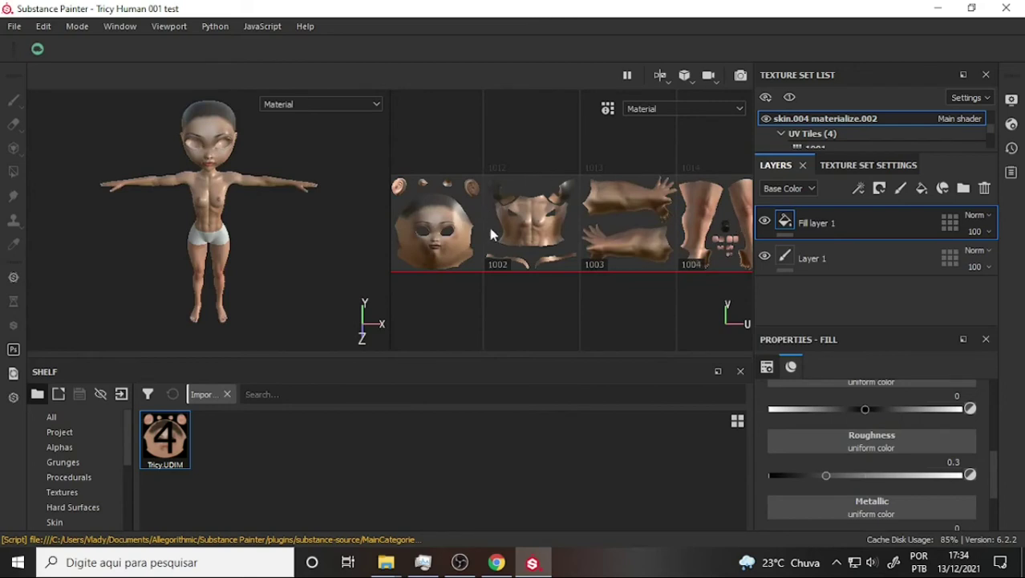
Zoom and pan the 2D UV layout to inspect the textured tiles
scroll(641, 190, down, 1)
scroll(643, 165, down, 2)
scroll(641, 162, down, 1)
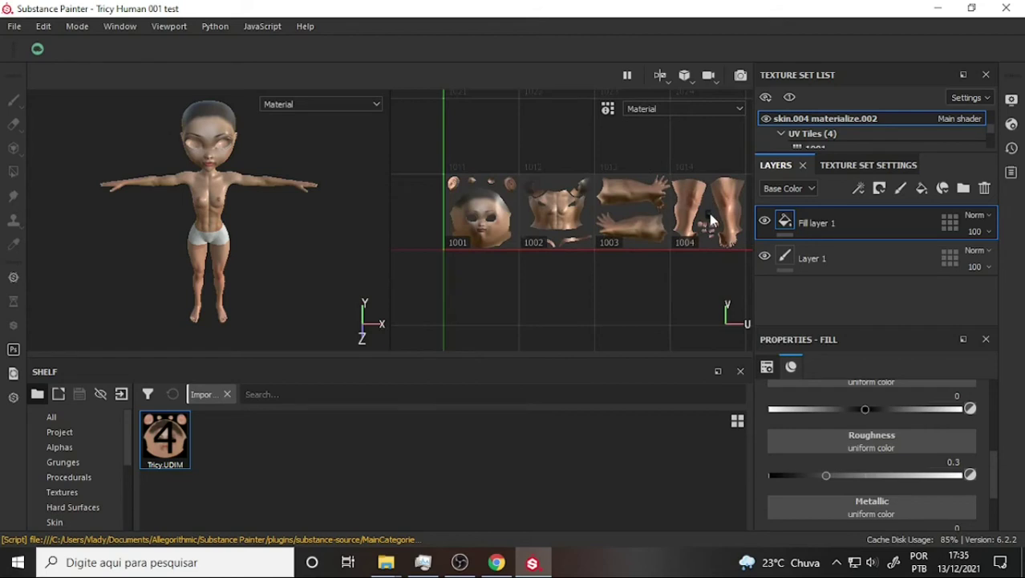
scroll(670, 192, down, 1)
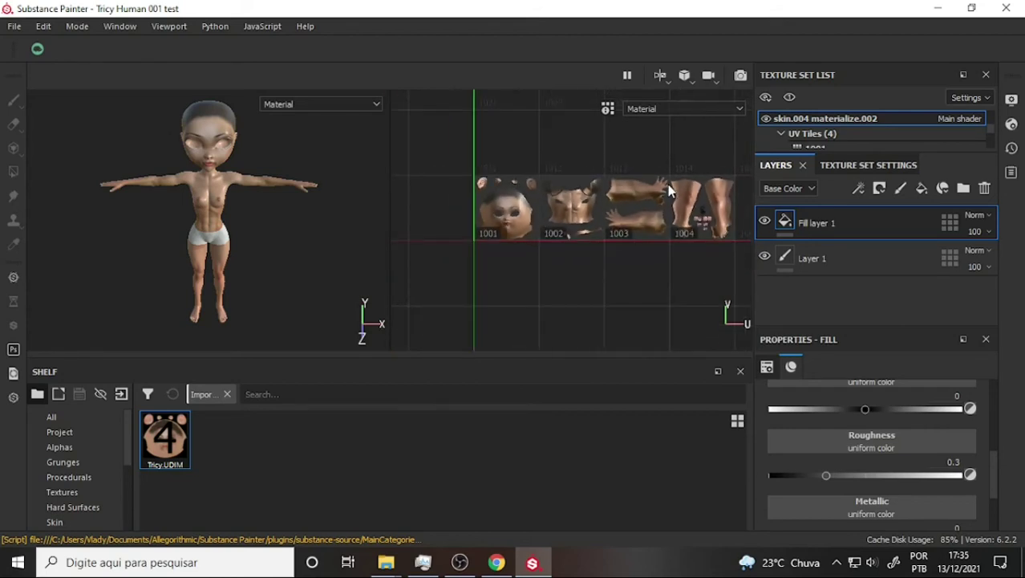
scroll(668, 187, up, 1)
scroll(667, 189, up, 1)
scroll(666, 192, up, 1)
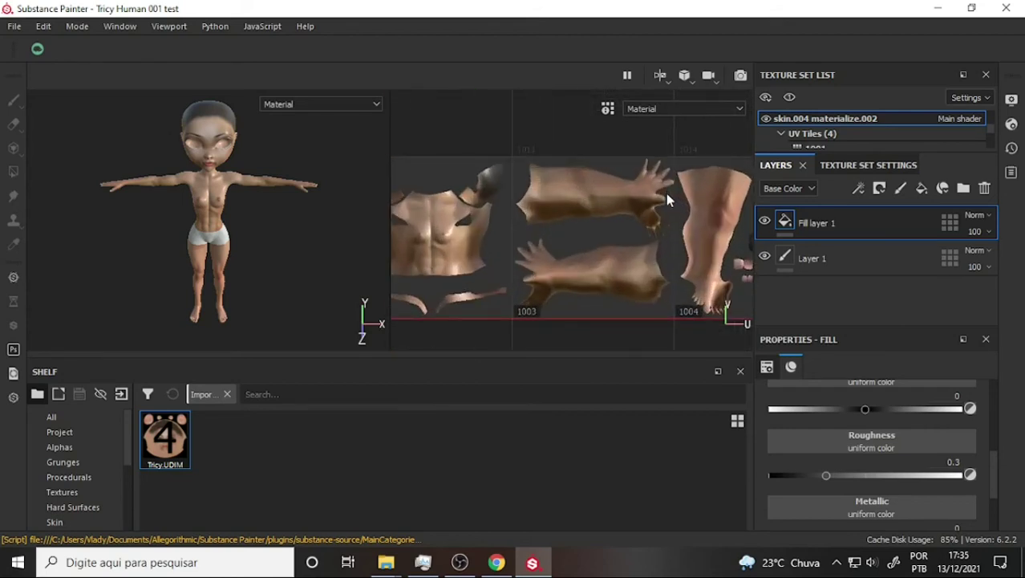
middle_drag(636, 204, 596, 212)
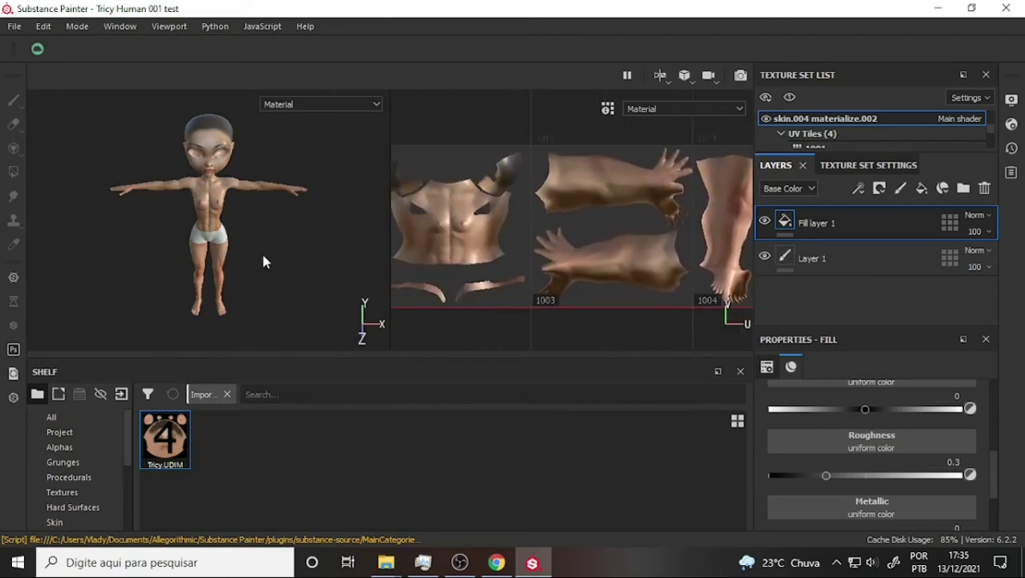
Orbit the 3D view to the back of the neck and rotate the environment light
mouse_move(261, 251)
alt+mouse_down()
mouse_move(316, 233)
mouse_move(215, 229)
alt+mouse_up()
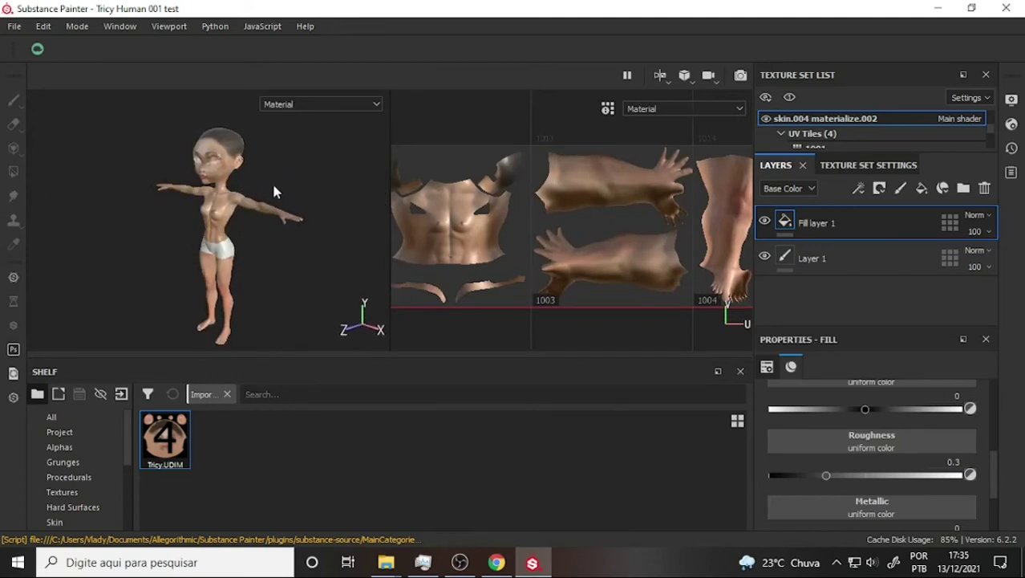
alt+drag(293, 202, 117, 183)
scroll(241, 193, down, 2)
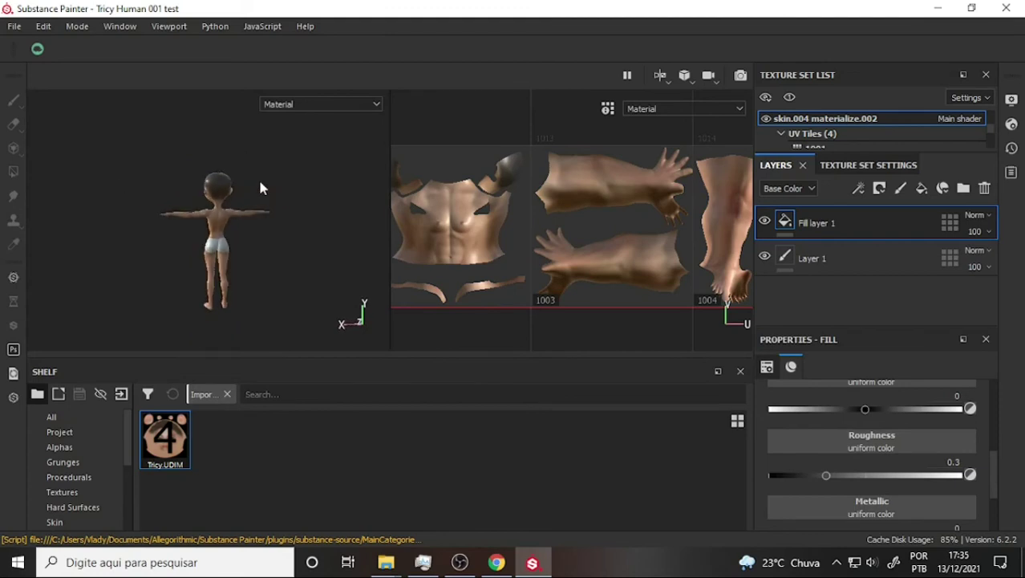
scroll(258, 185, up, 2)
scroll(249, 175, up, 2)
scroll(231, 175, up, 2)
scroll(160, 178, up, 2)
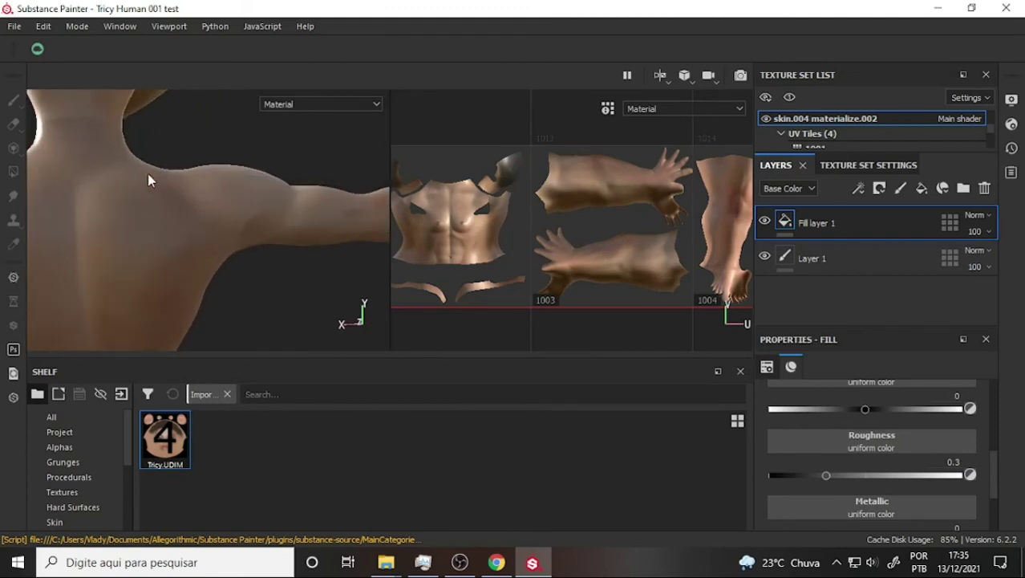
mouse_move(147, 179)
alt+mouse_down()
mouse_move(293, 225)
mouse_move(252, 223)
mouse_move(300, 219)
alt+mouse_up()
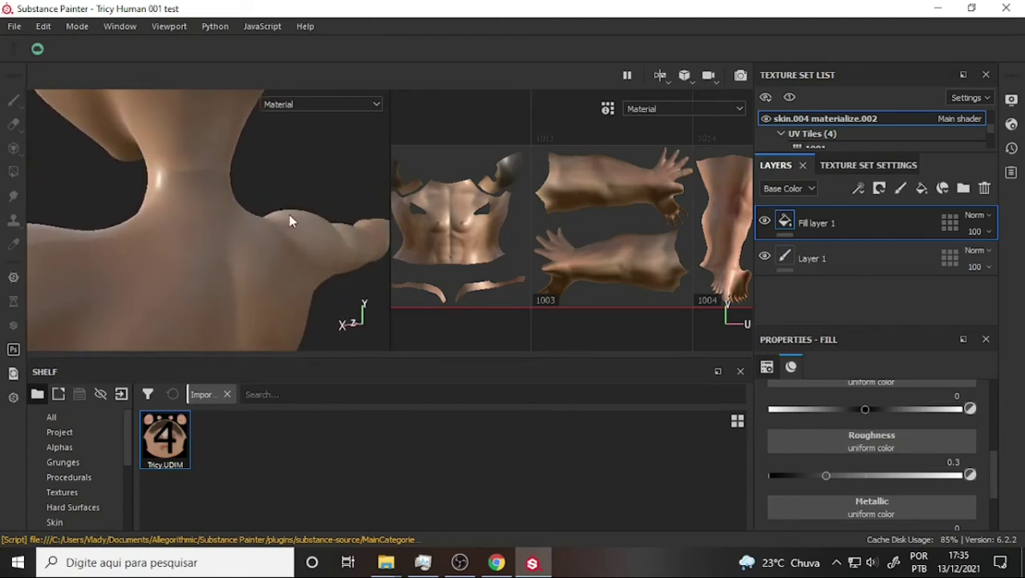
mouse_move(117, 186)
shift+right_down()
mouse_move(194, 174)
mouse_move(140, 180)
shift+right_up()
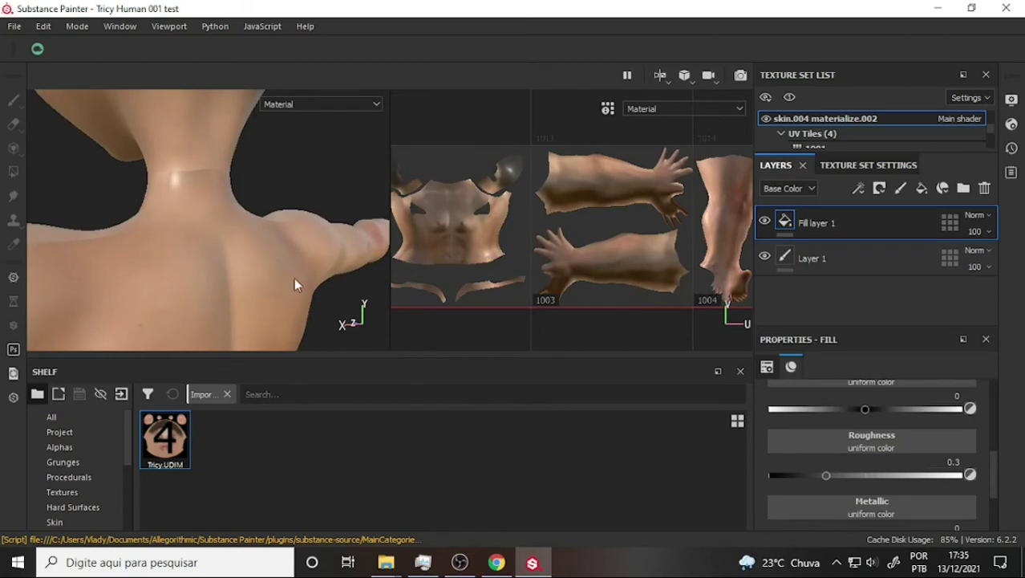
scroll(270, 206, down, 5)
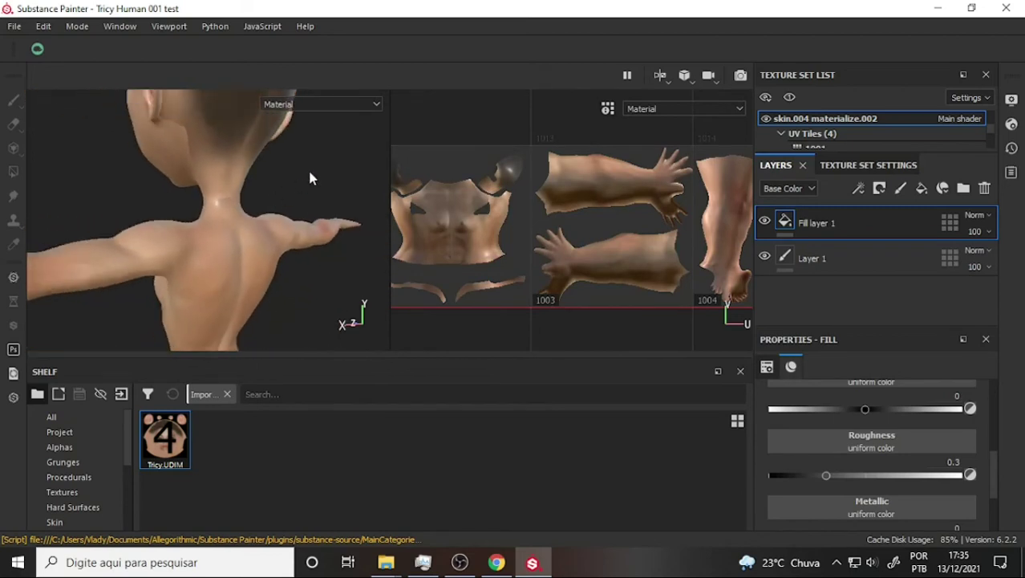
alt+drag(310, 170, 312, 239)
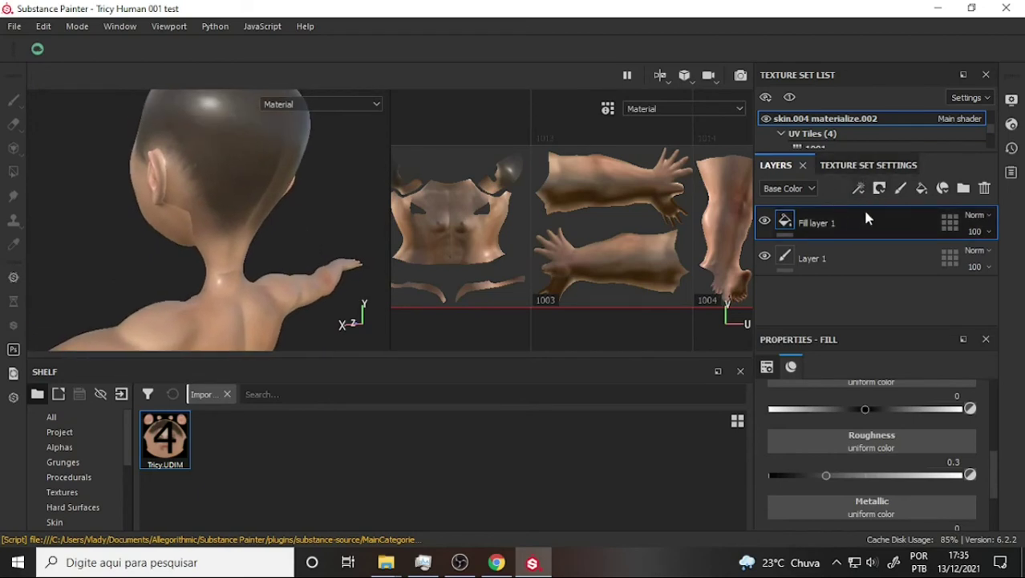
Add a new paint layer with Passthrough blending above Fill layer 1
click(900, 188)
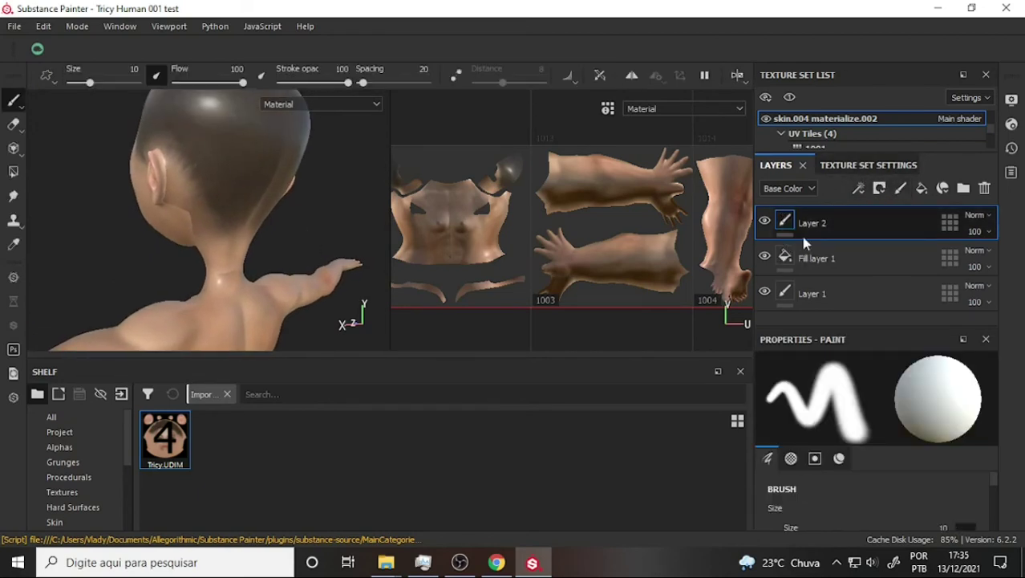
click(975, 223)
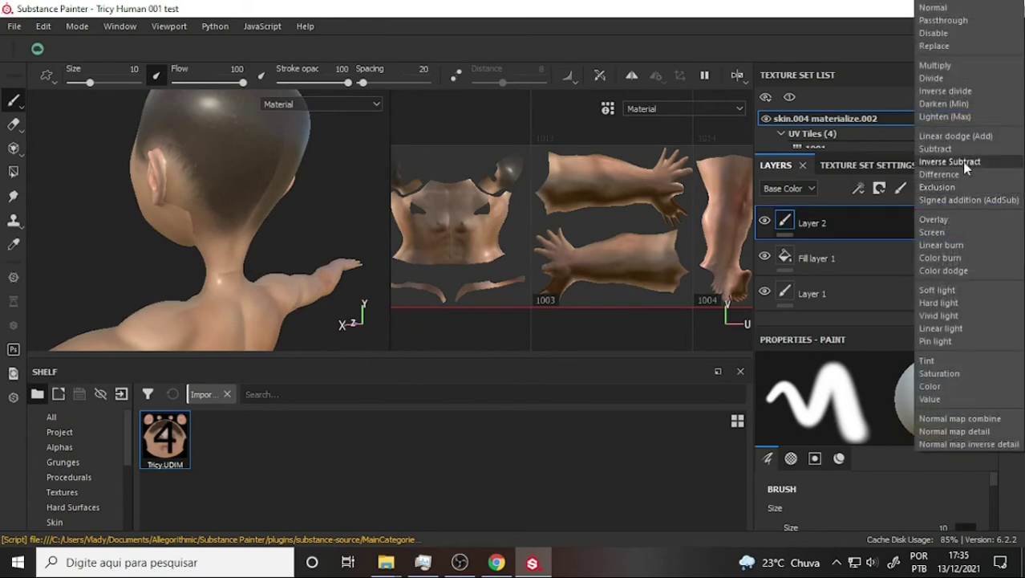
click(945, 19)
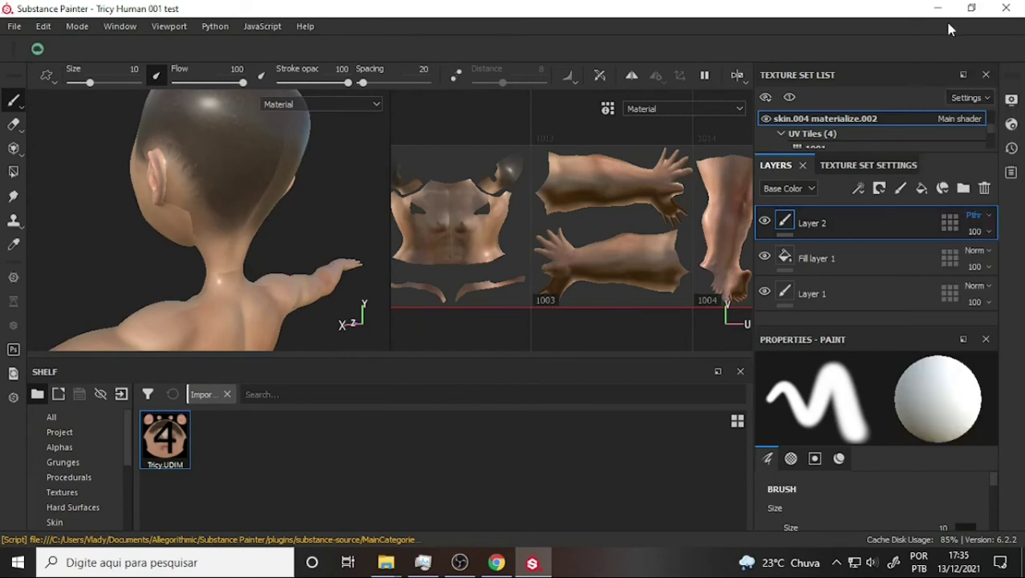
Smudge across the neck seam with a size-3 brush
click(13, 196)
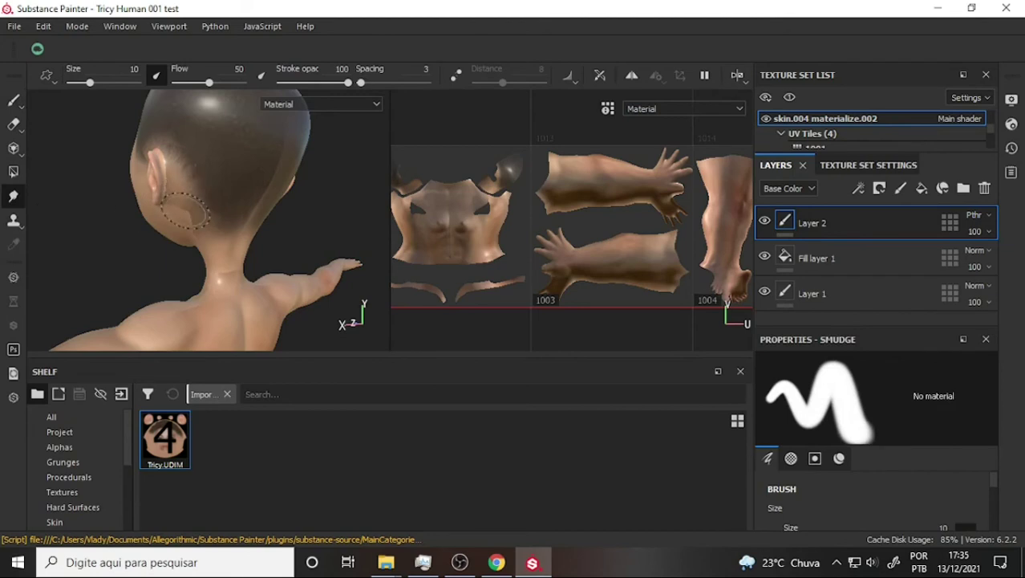
drag(90, 84, 81, 83)
drag(210, 295, 229, 271)
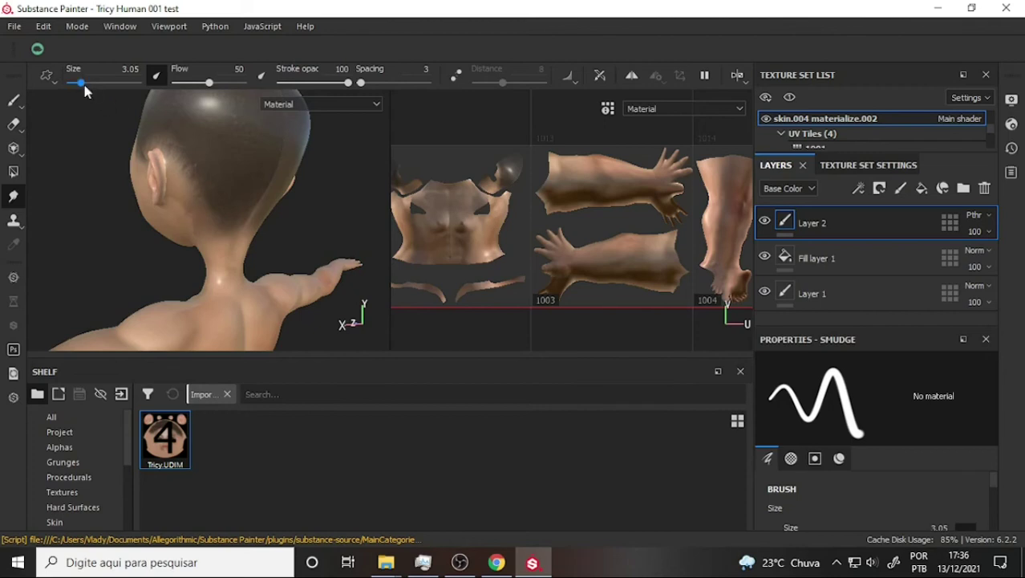
drag(80, 83, 86, 83)
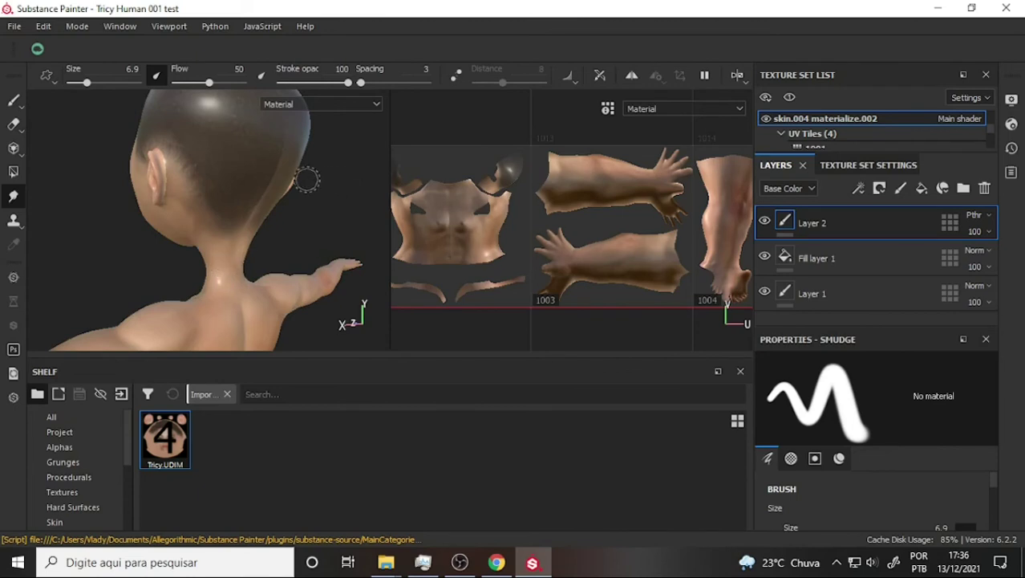
alt+drag(334, 189, 248, 193)
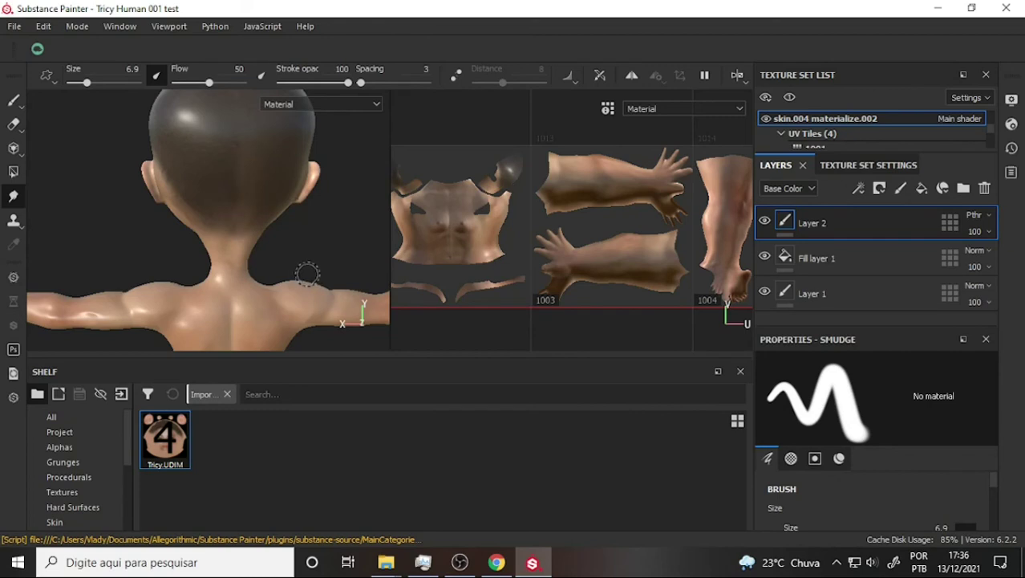
middle_drag(304, 275, 226, 215)
scroll(269, 237, up, 2)
scroll(265, 229, up, 1)
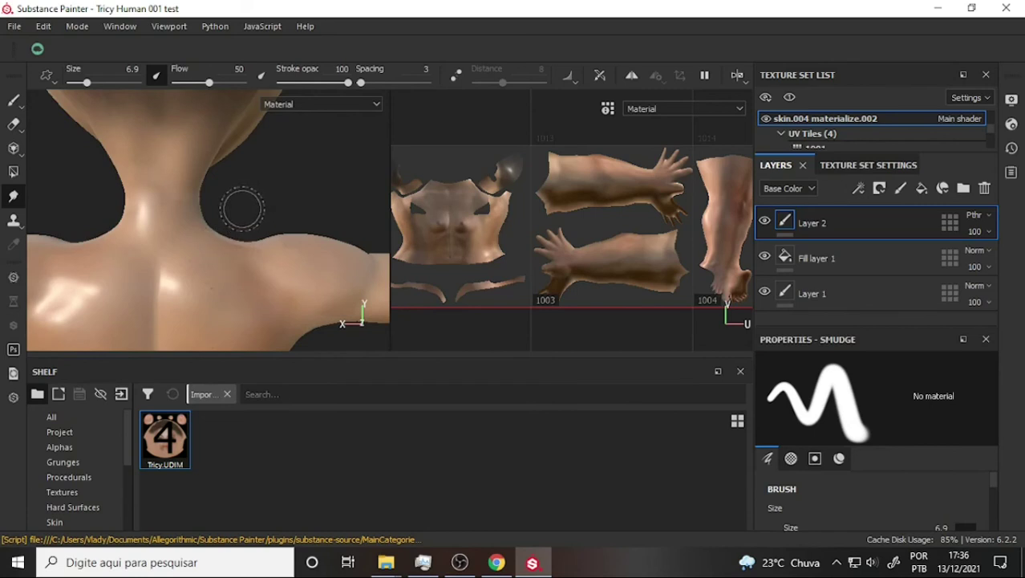
mouse_move(412, 152)
alt+mouse_down()
mouse_move(322, 191)
mouse_move(387, 163)
alt+mouse_up()
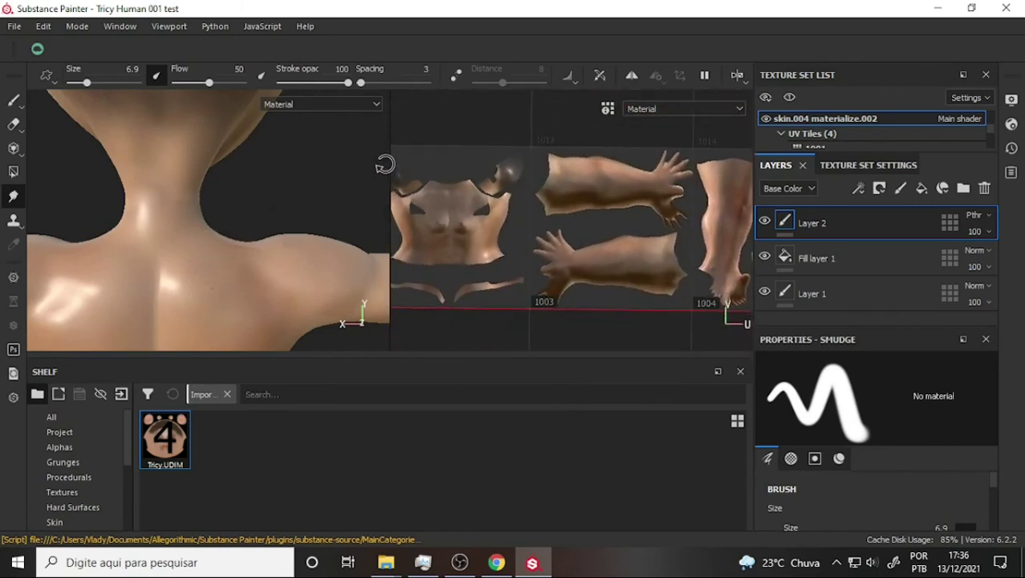
alt+drag(387, 164, 385, 163)
mouse_move(309, 180)
alt+mouse_down()
mouse_move(299, 192)
mouse_move(244, 193)
mouse_move(214, 169)
alt+mouse_up()
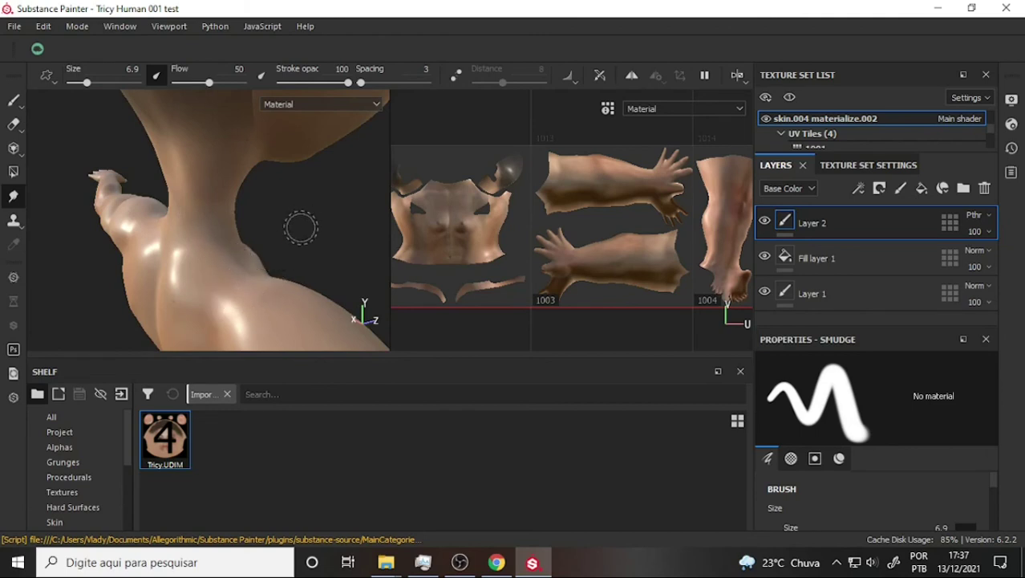
alt+drag(297, 229, 310, 215)
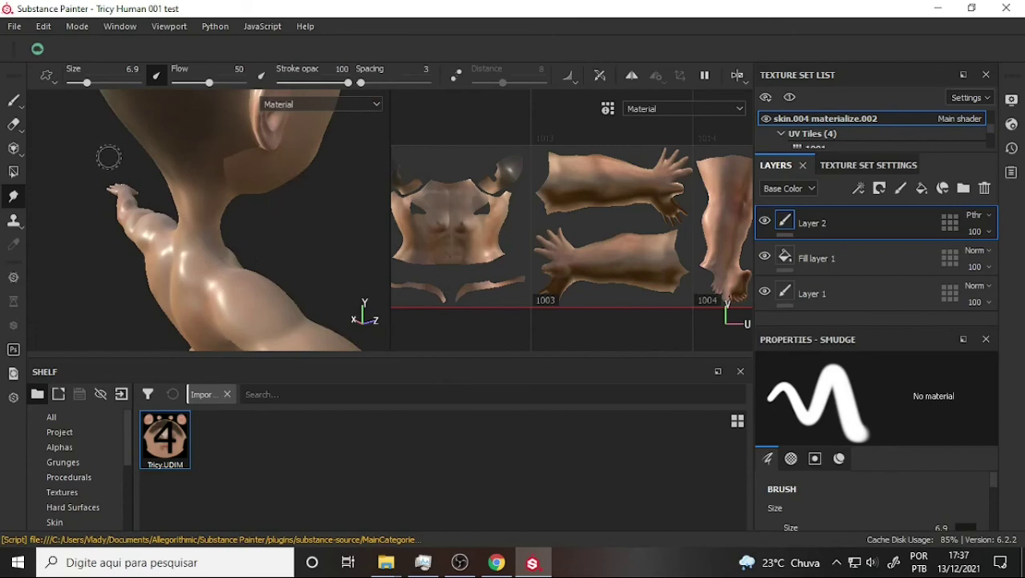
Reopen the recent Tricy Human 001.spp project, saving the modified test project first
click(15, 27)
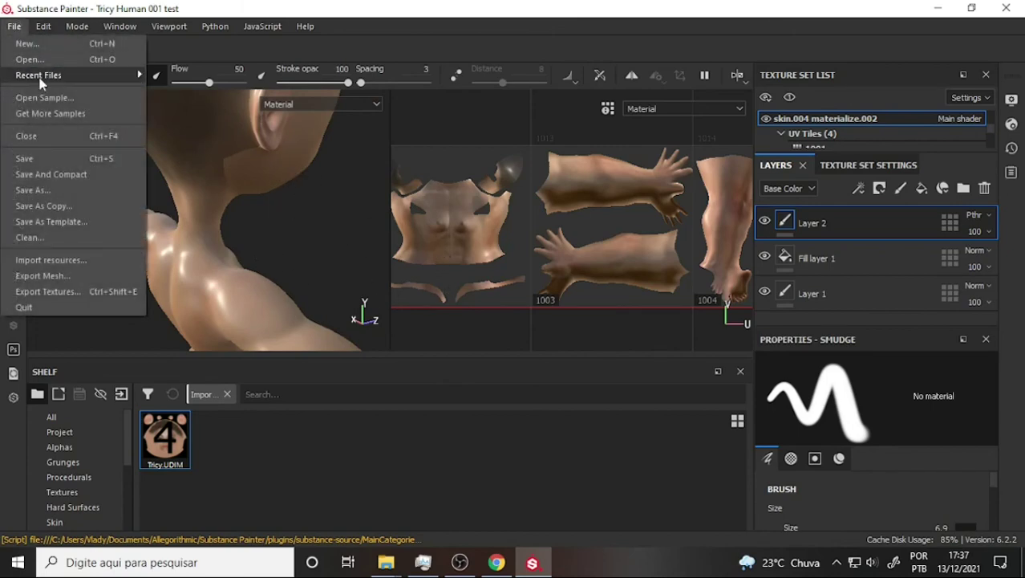
mouse_move(38, 74)
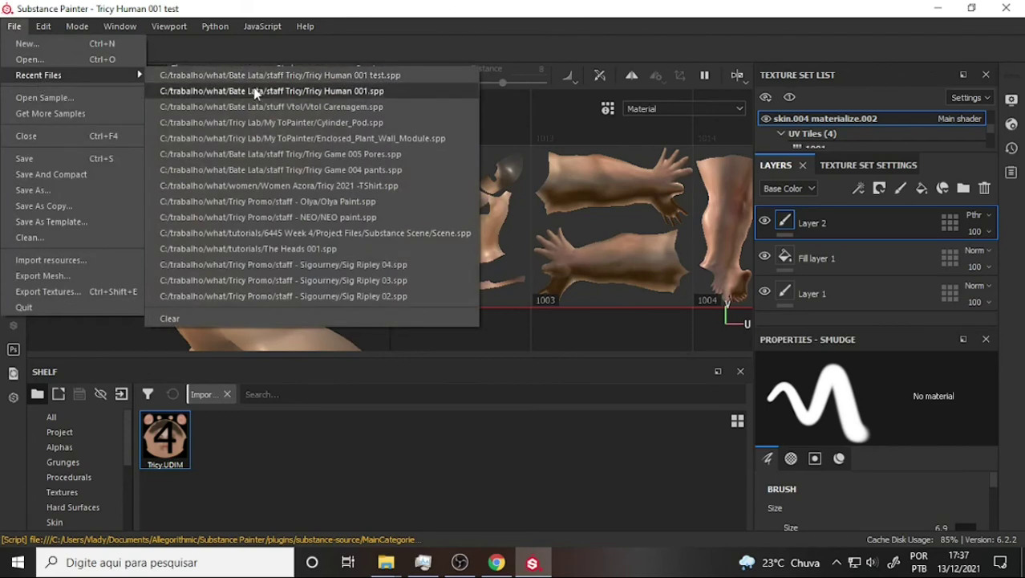
click(256, 90)
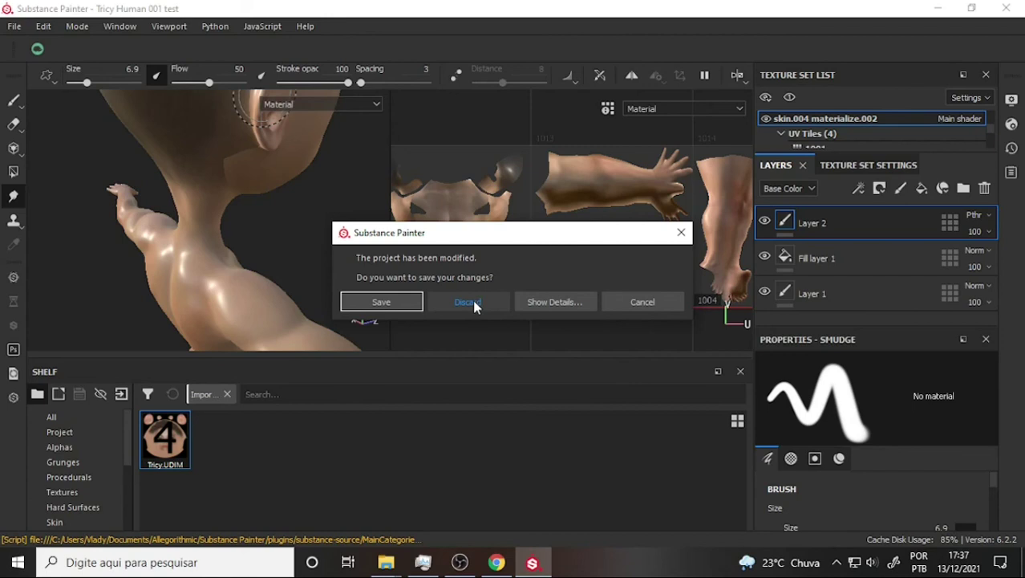
click(380, 311)
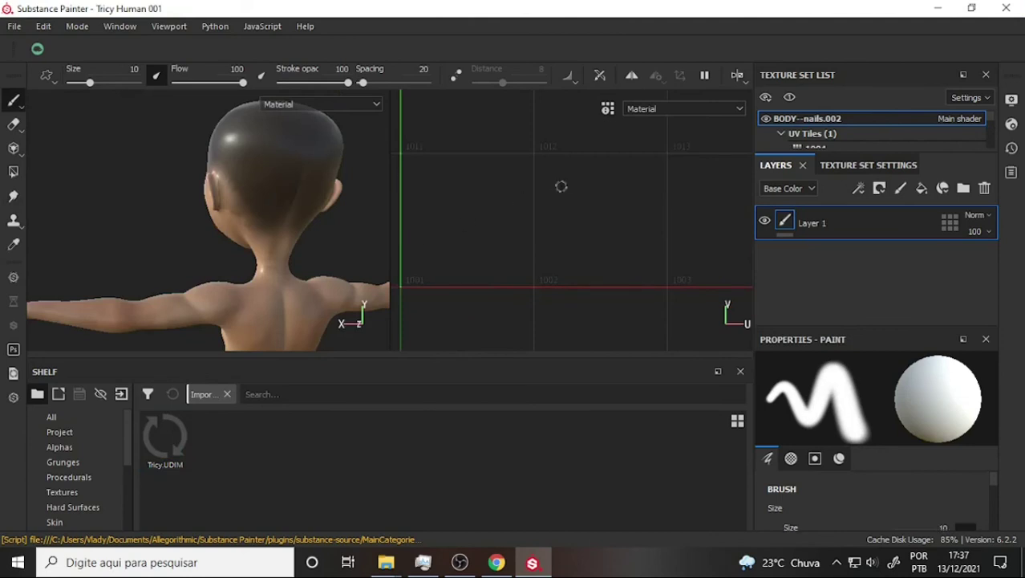
Enlarge the Texture Set List, select skin.004 materialize.002, and fit UV tiles 1001–1003 in the 2D view
scroll(663, 161, down, 1)
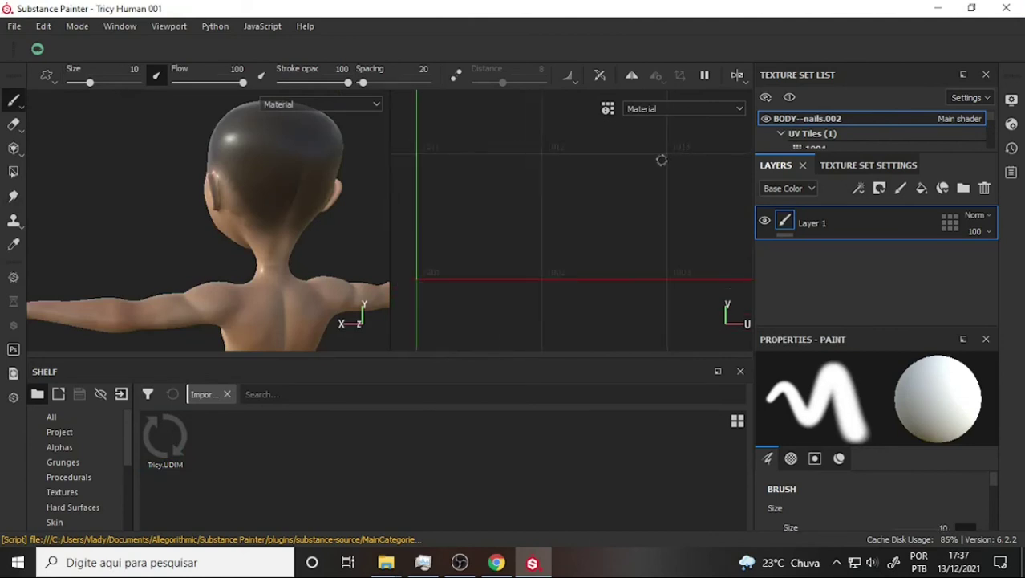
scroll(662, 160, down, 1)
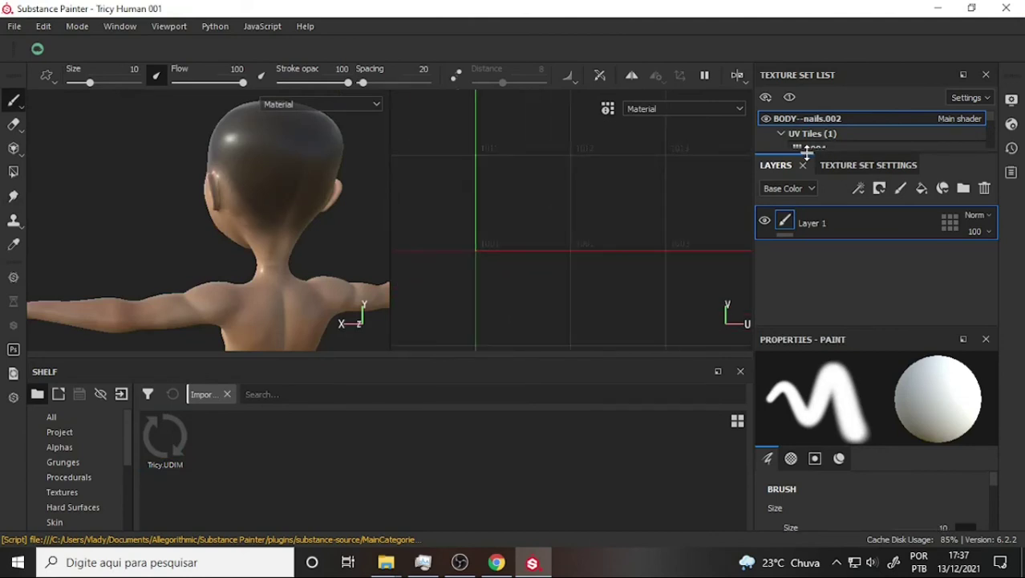
drag(807, 154, 805, 186)
scroll(814, 178, down, 2)
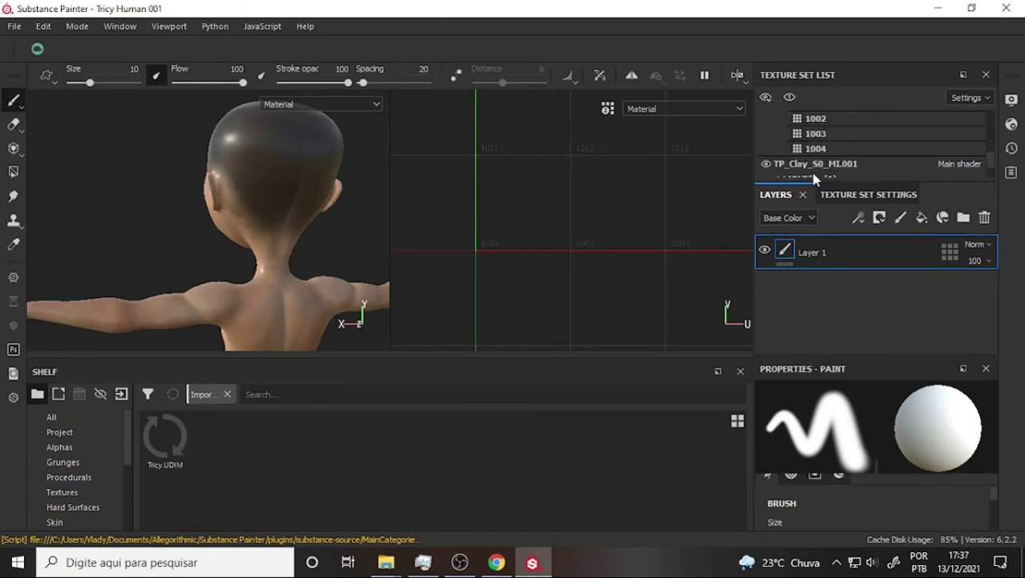
scroll(814, 160, up, 2)
click(818, 118)
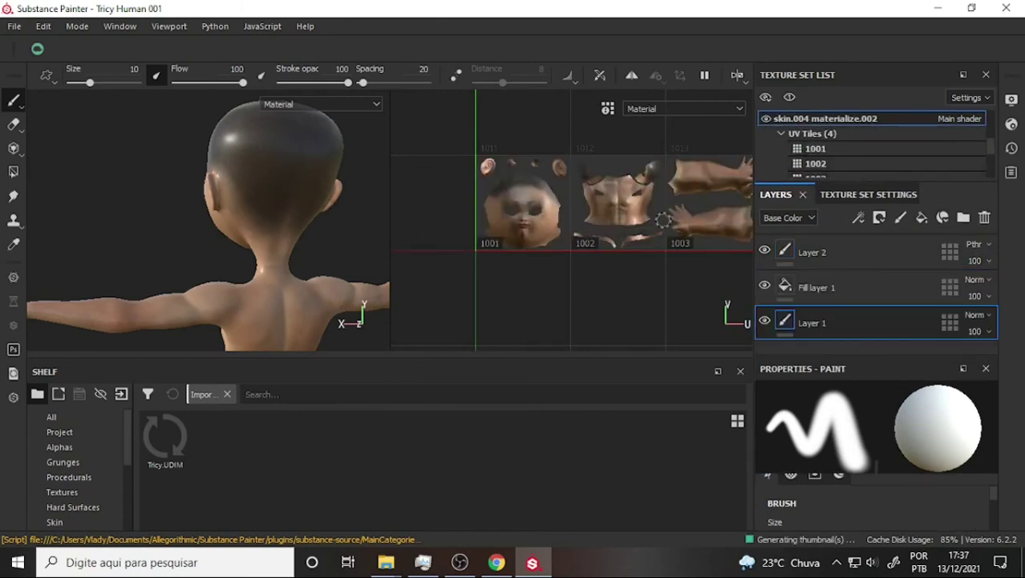
scroll(663, 221, up, 1)
scroll(663, 218, up, 1)
scroll(663, 215, up, 1)
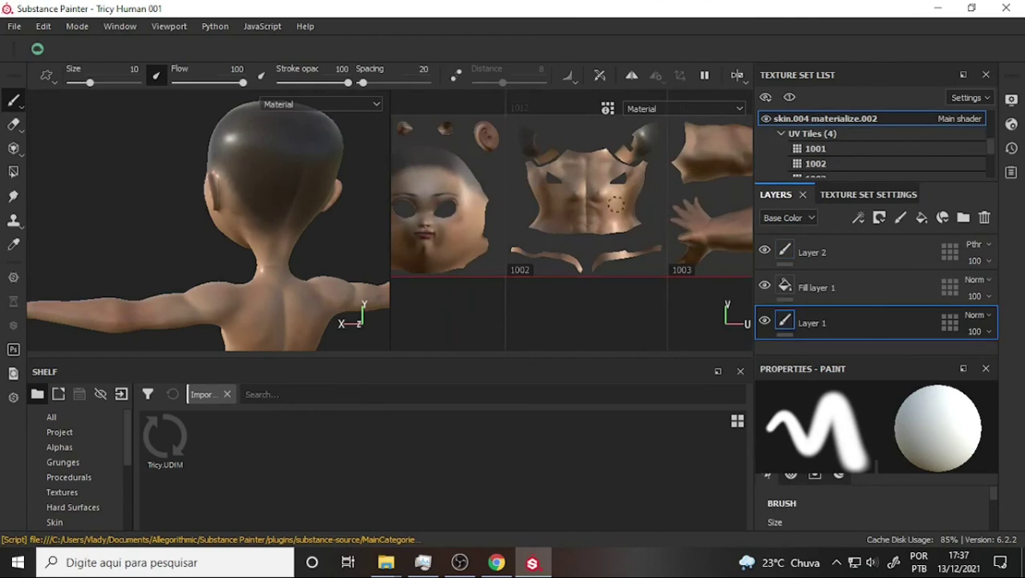
scroll(601, 201, down, 2)
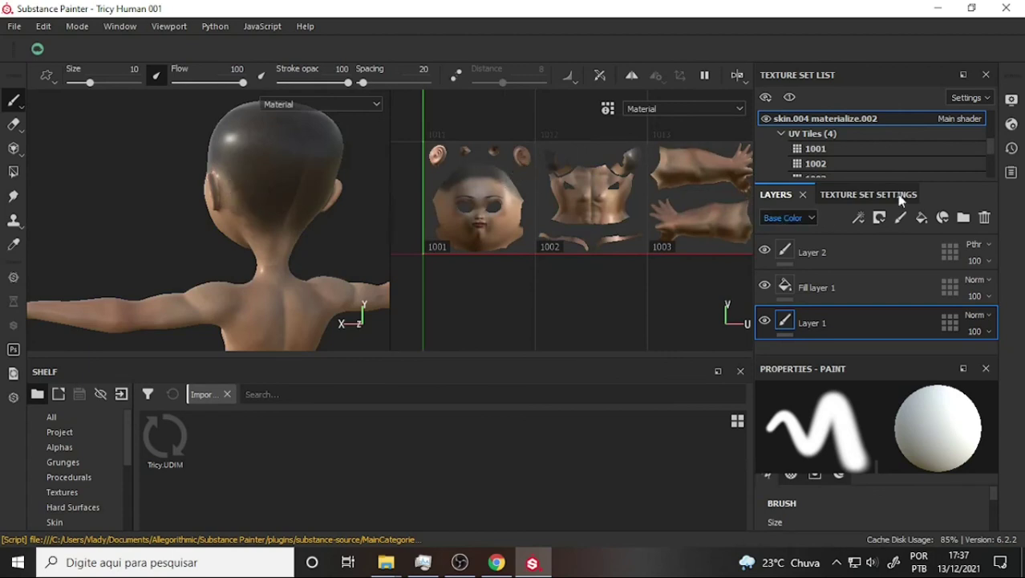
click(739, 109)
click(672, 162)
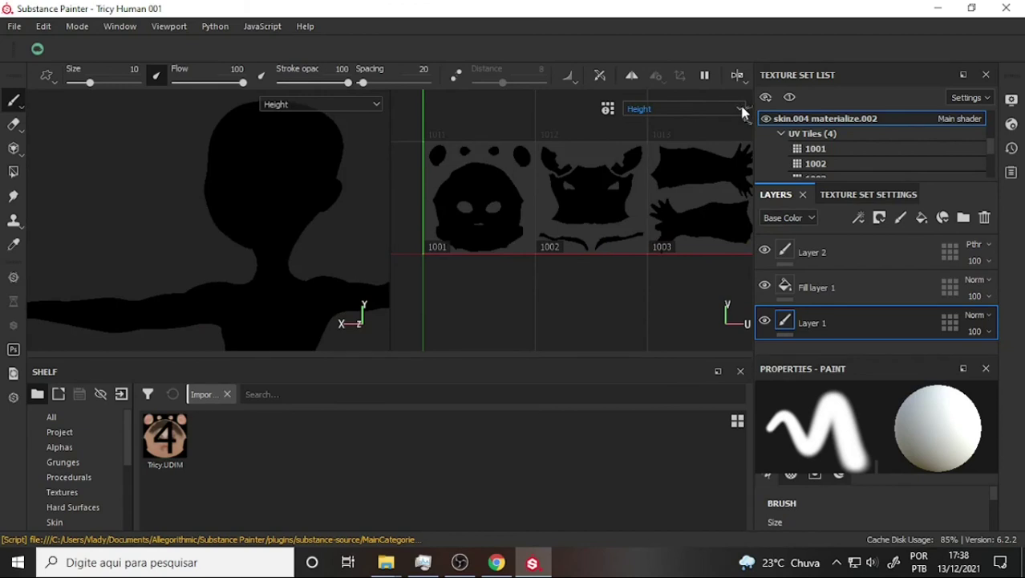
click(742, 112)
click(696, 171)
click(739, 111)
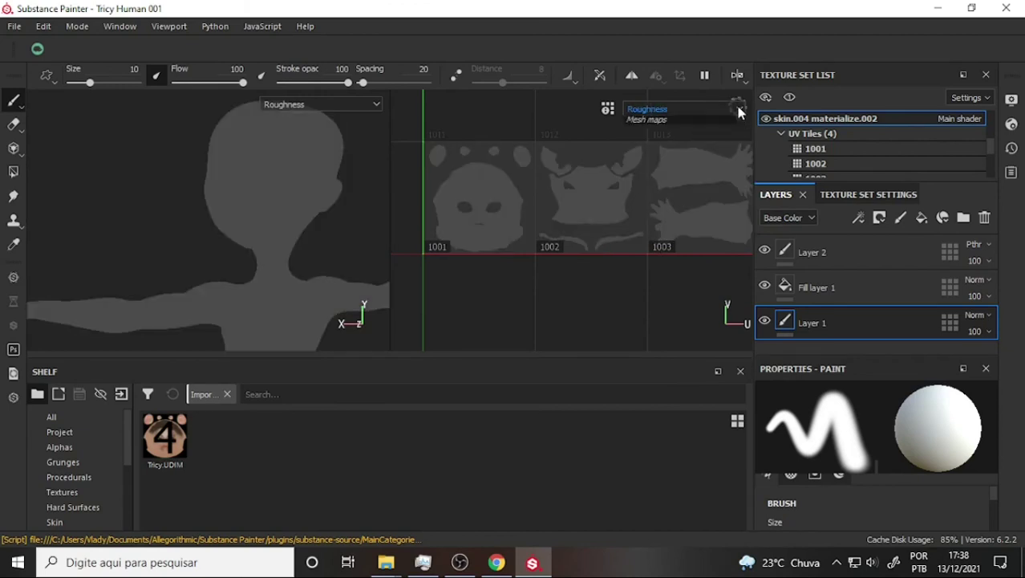
click(695, 192)
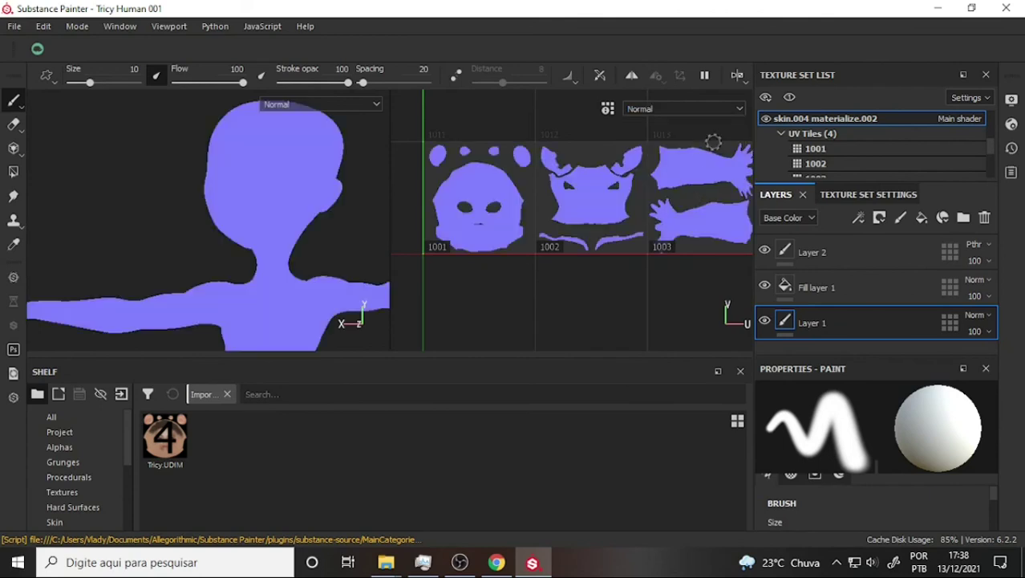
click(736, 107)
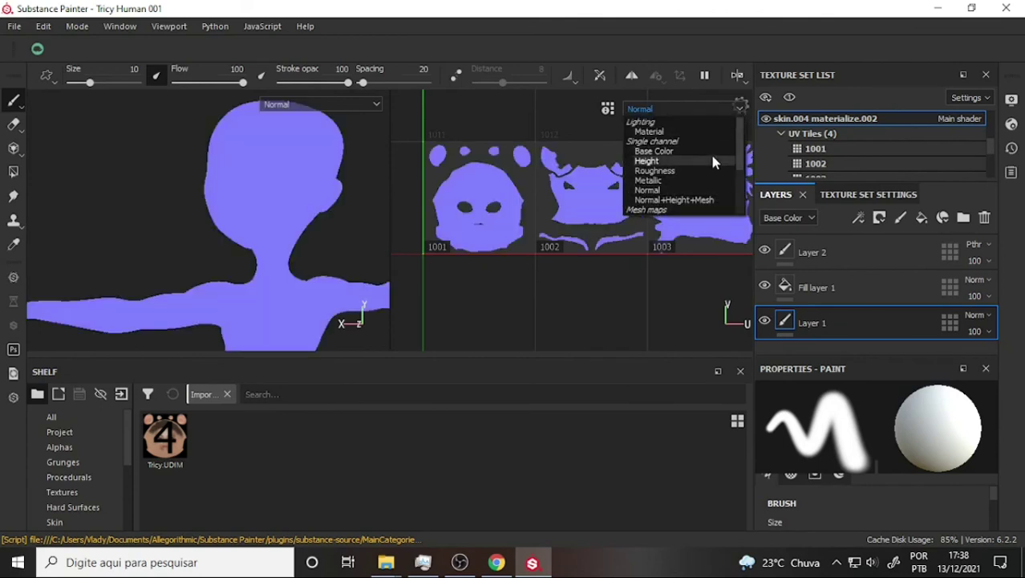
scroll(712, 161, down, 3)
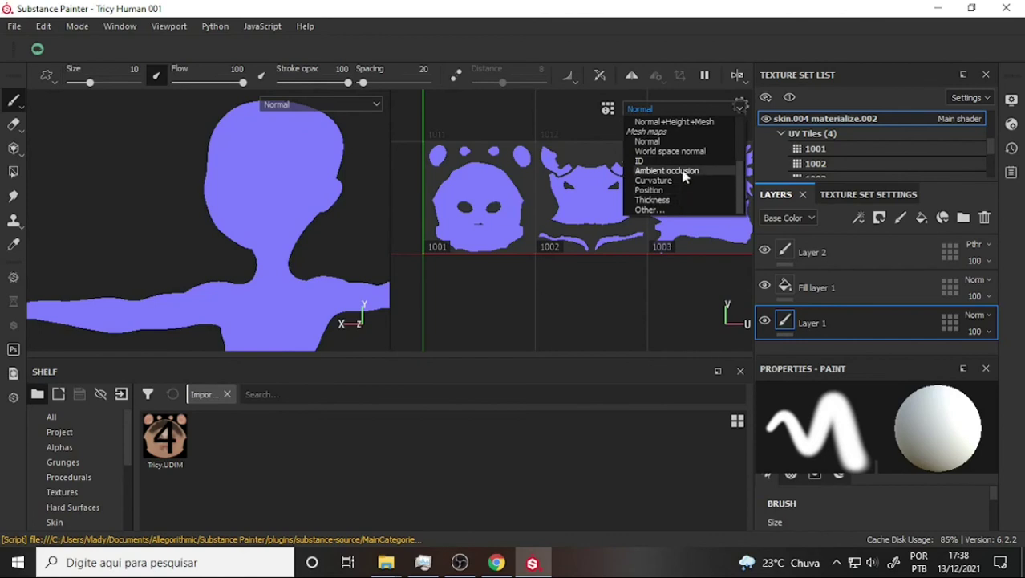
click(685, 177)
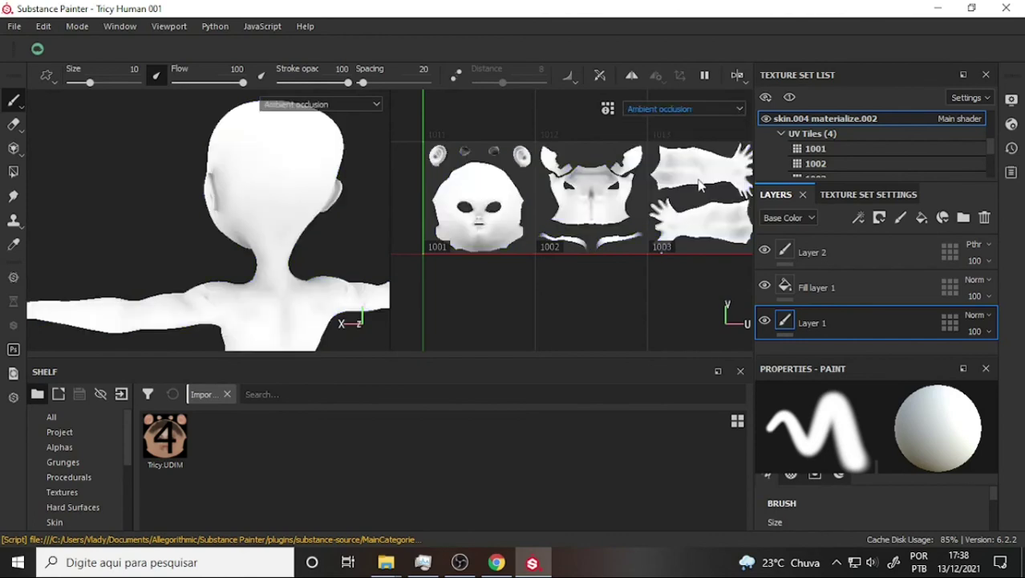
click(736, 113)
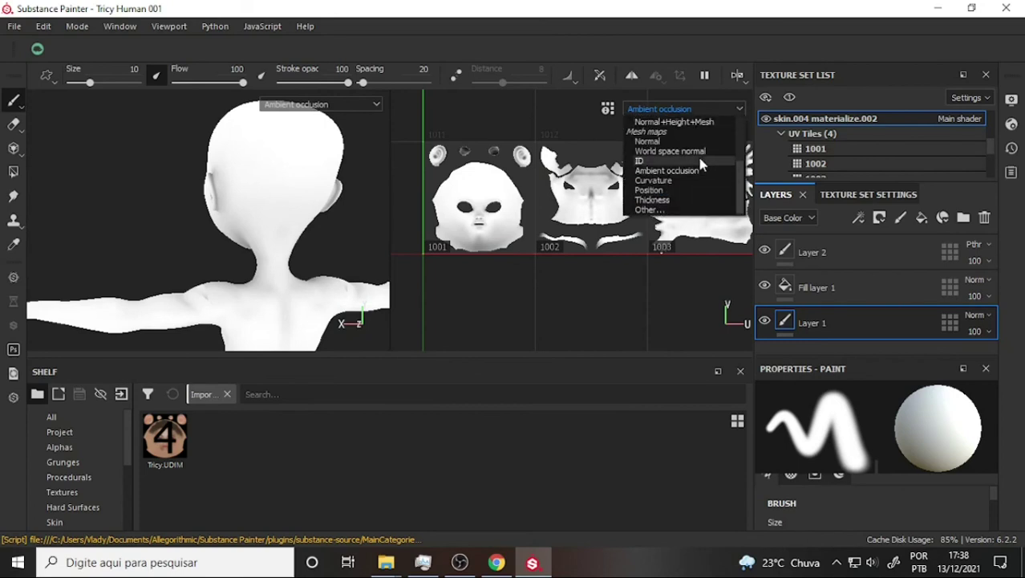
click(691, 201)
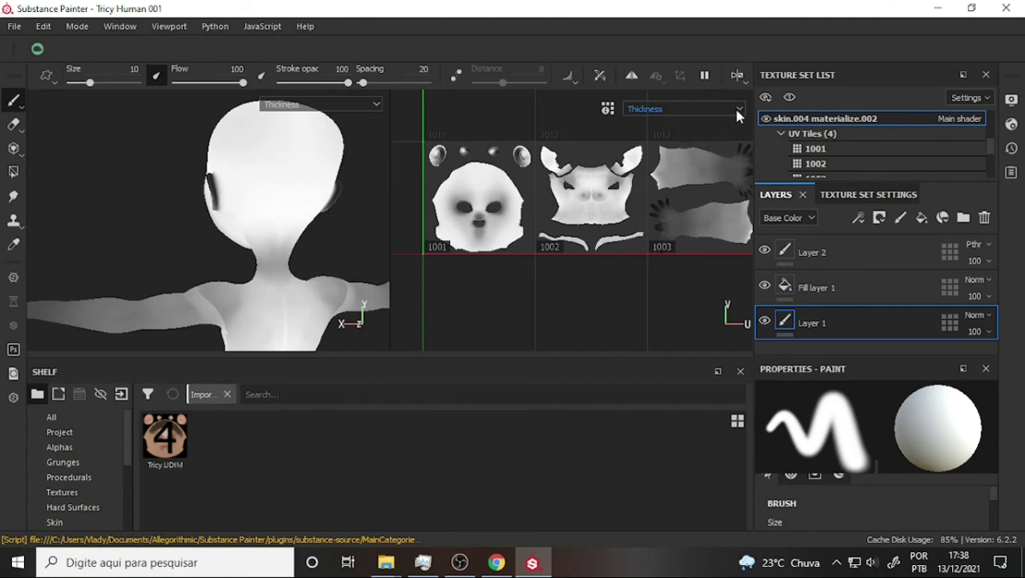
click(734, 108)
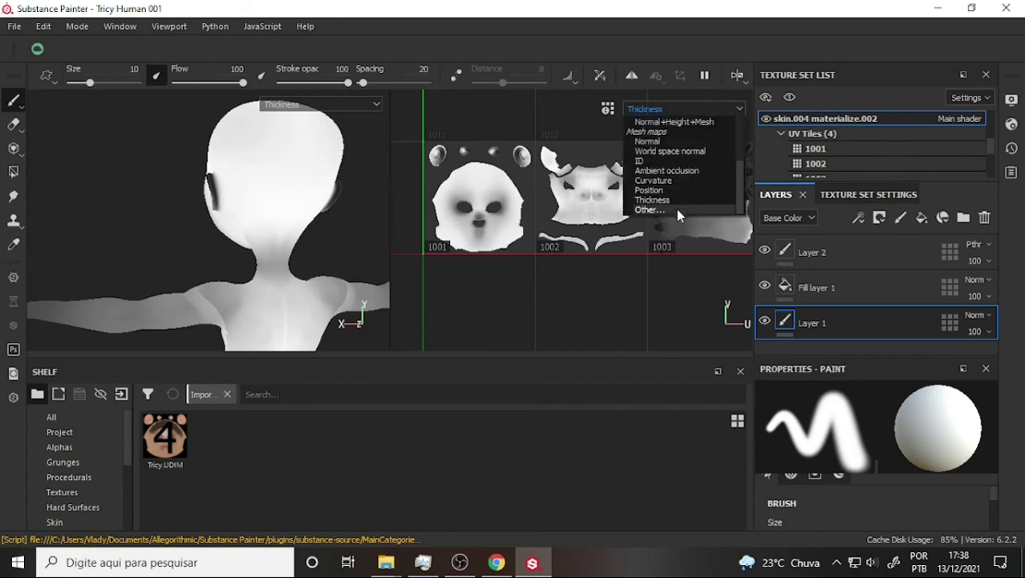
drag(741, 188, 737, 120)
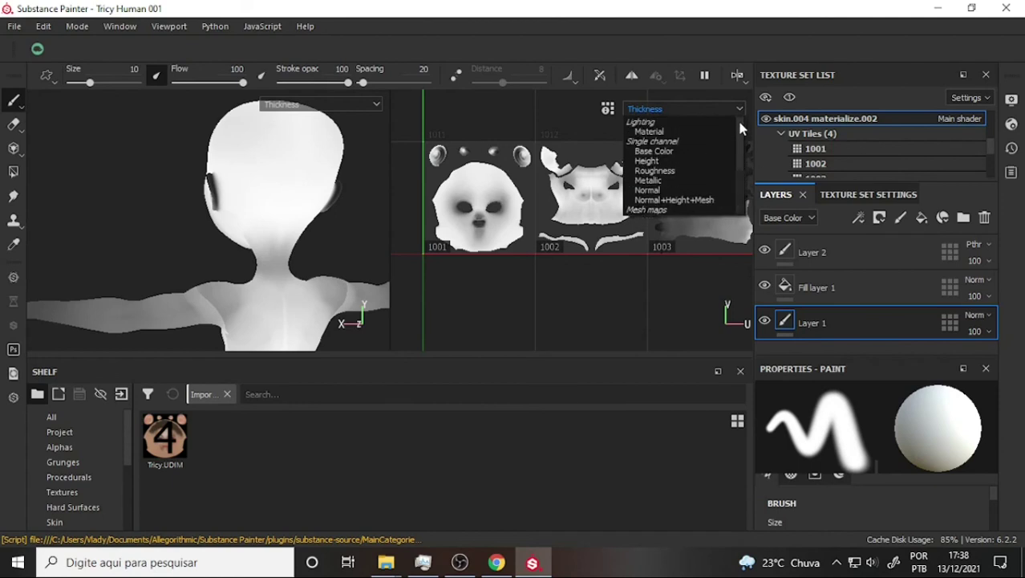
click(657, 132)
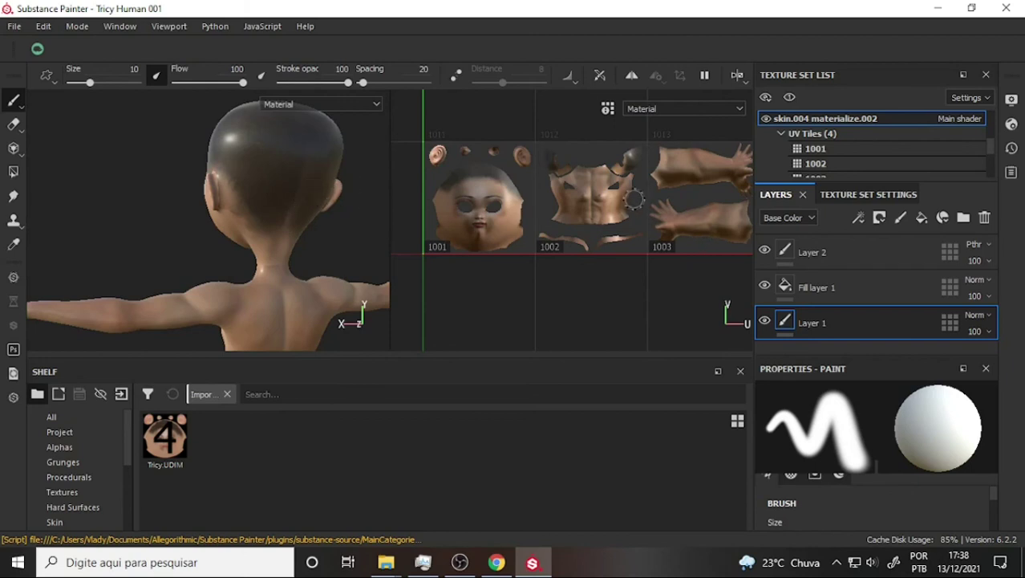
scroll(634, 199, up, 1)
scroll(630, 192, up, 1)
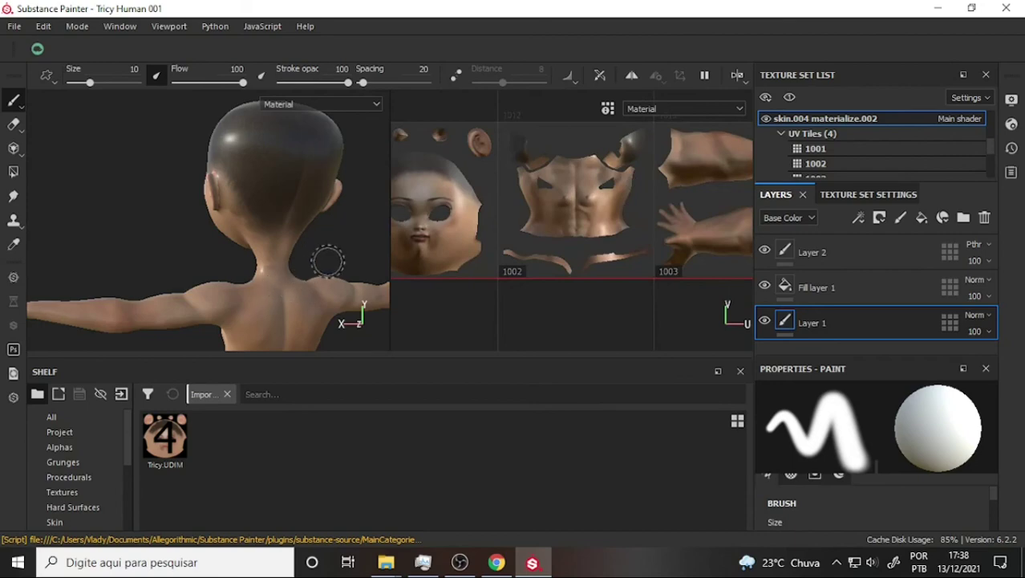
click(459, 563)
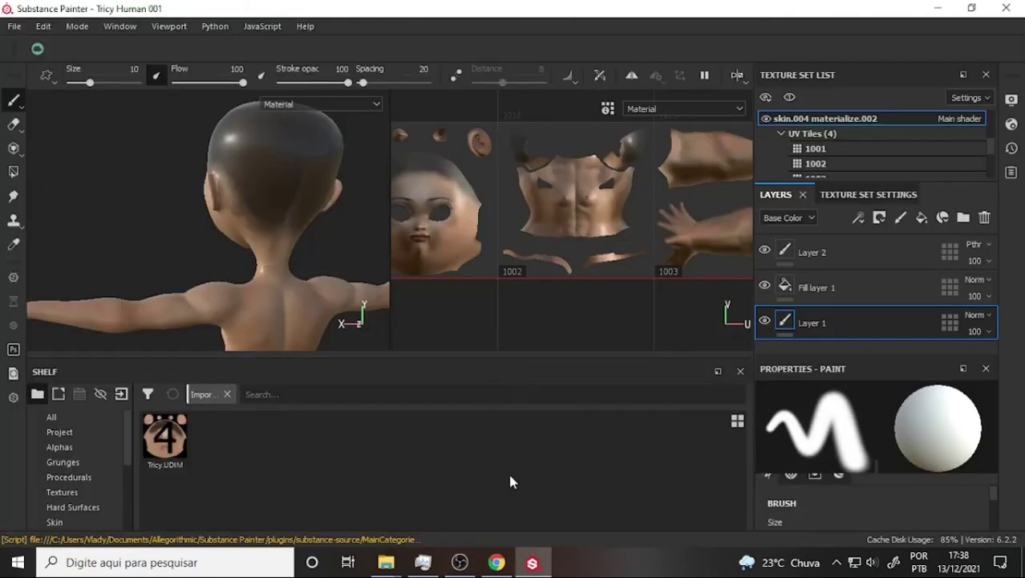